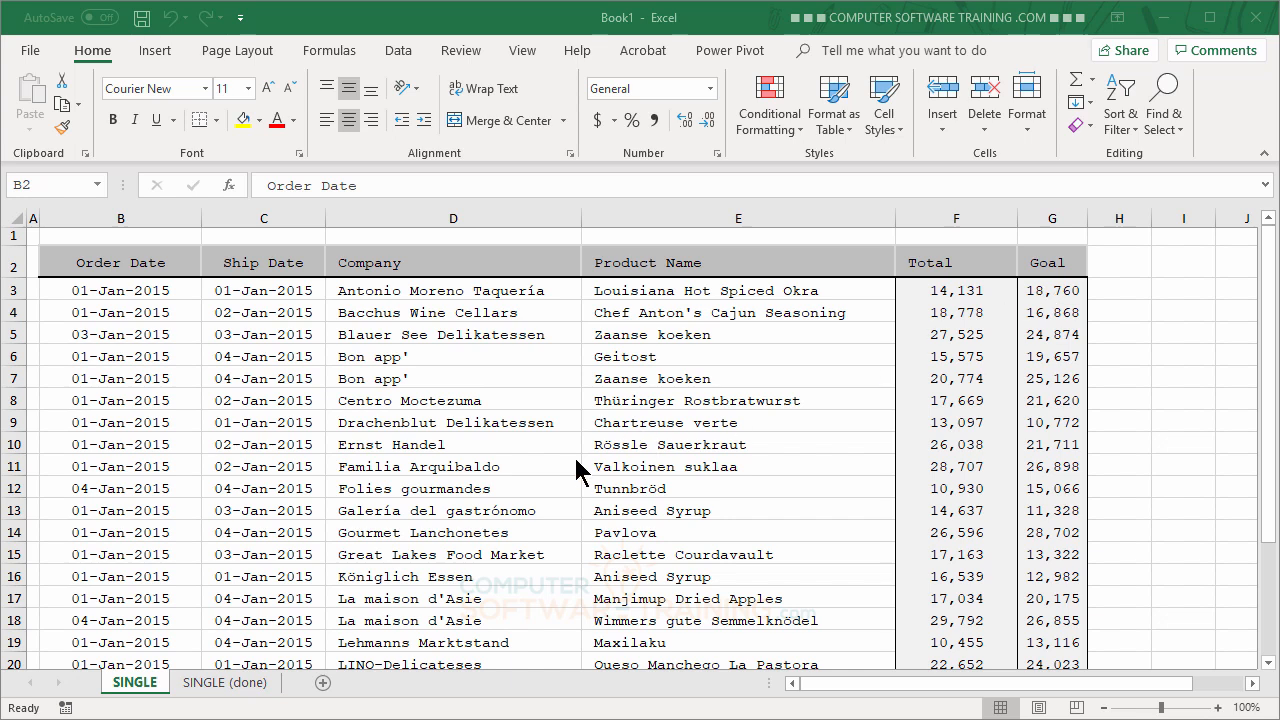
- On the SINGLE sheet, add a formula-based conditional formatting rule =$B3<>$C3 with no format to order dates B3:B27
click(222, 684)
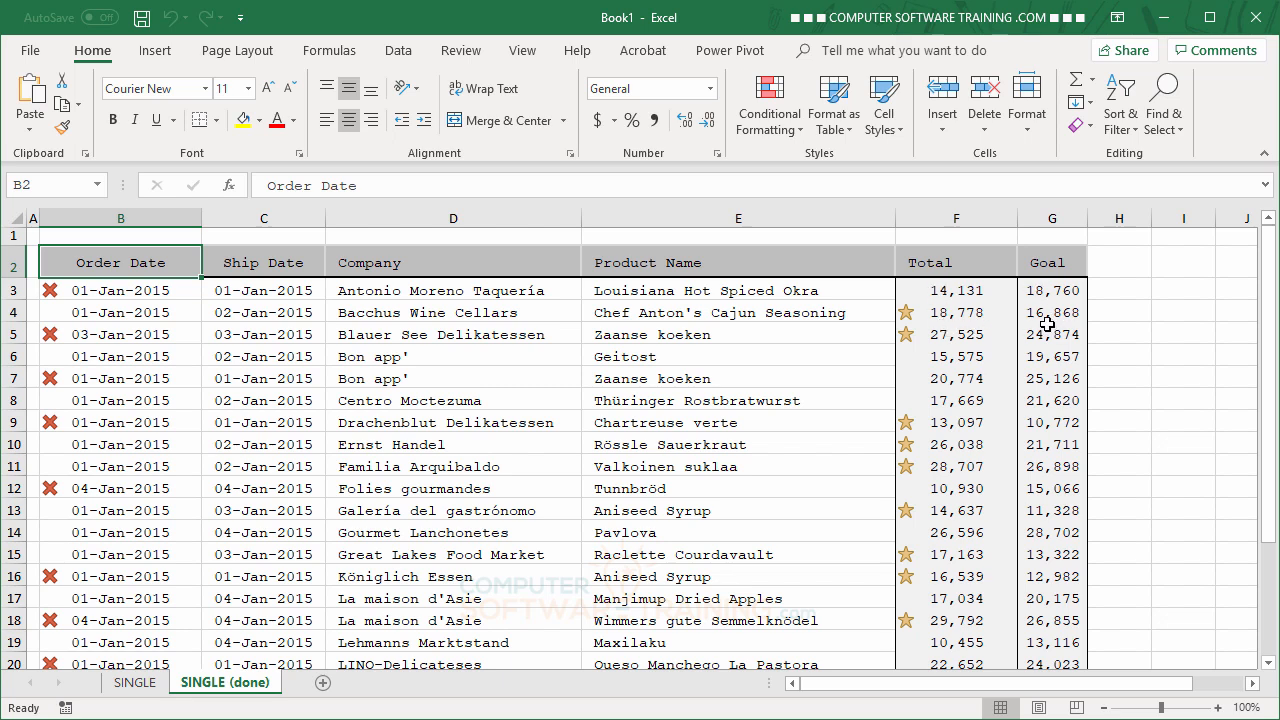
click(132, 683)
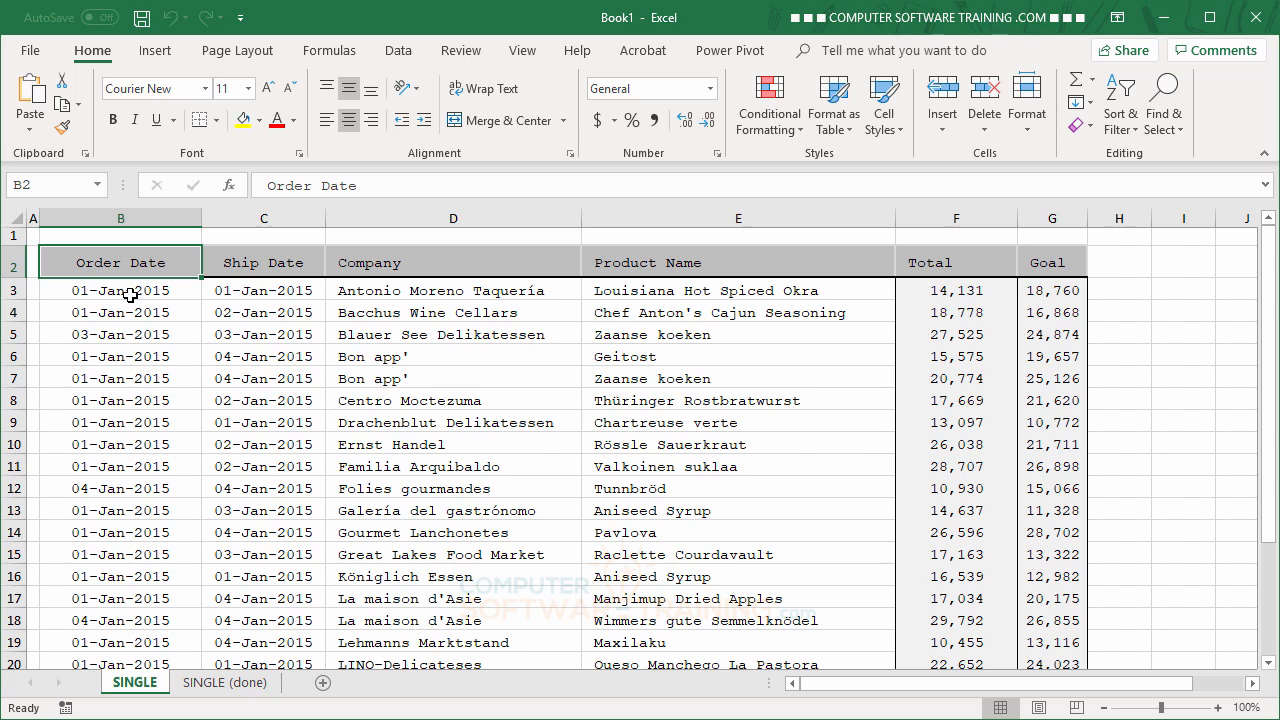
drag(129, 296, 129, 553)
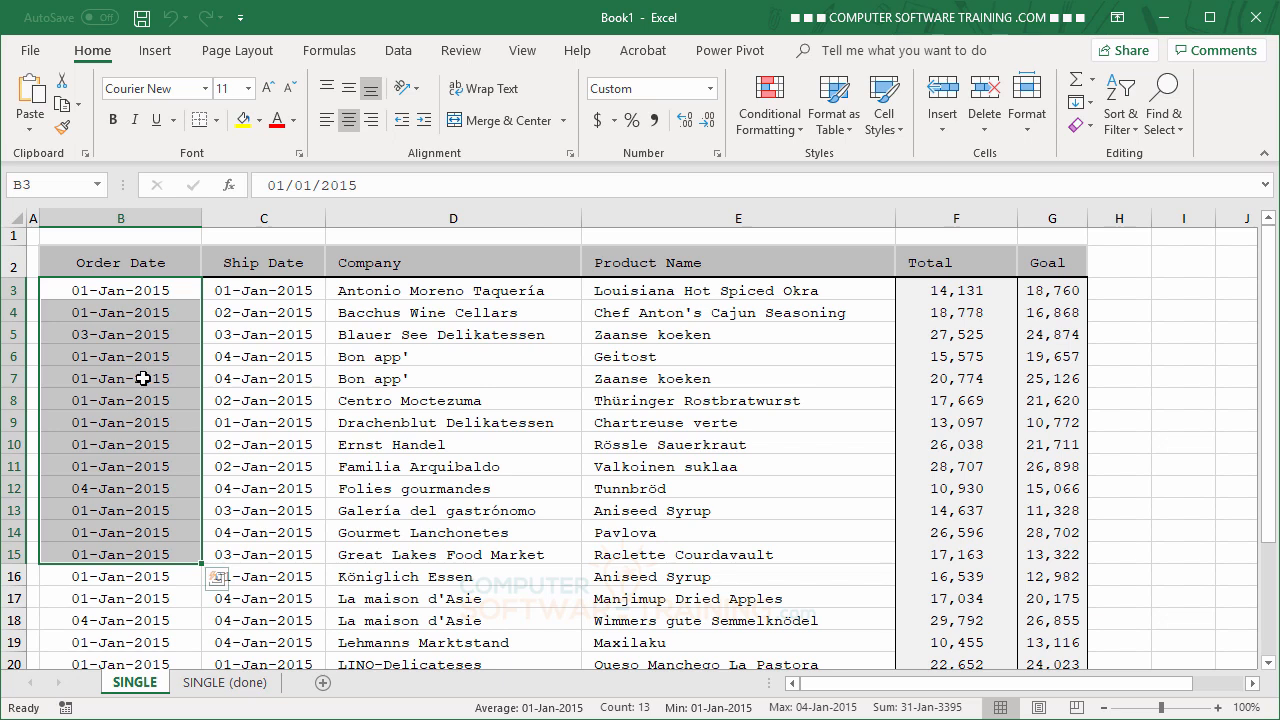
click(120, 292)
drag(120, 292, 122, 602)
scroll(149, 523, up, 3)
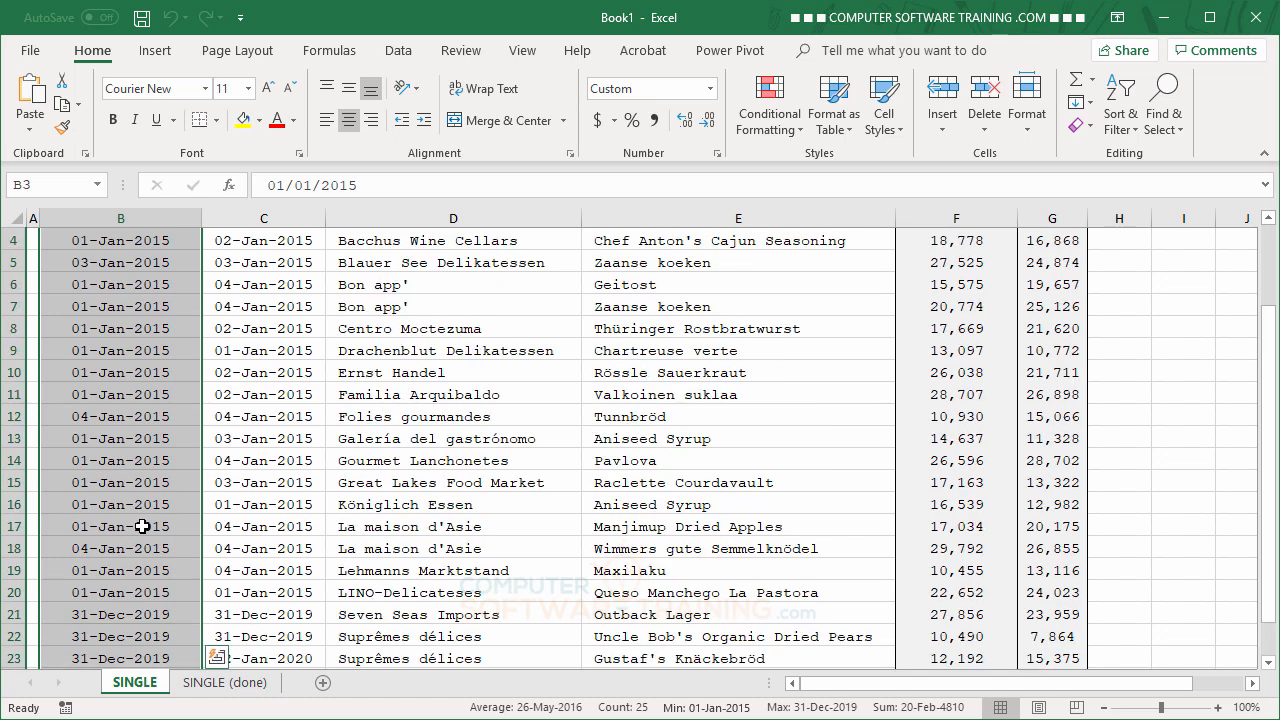
click(779, 130)
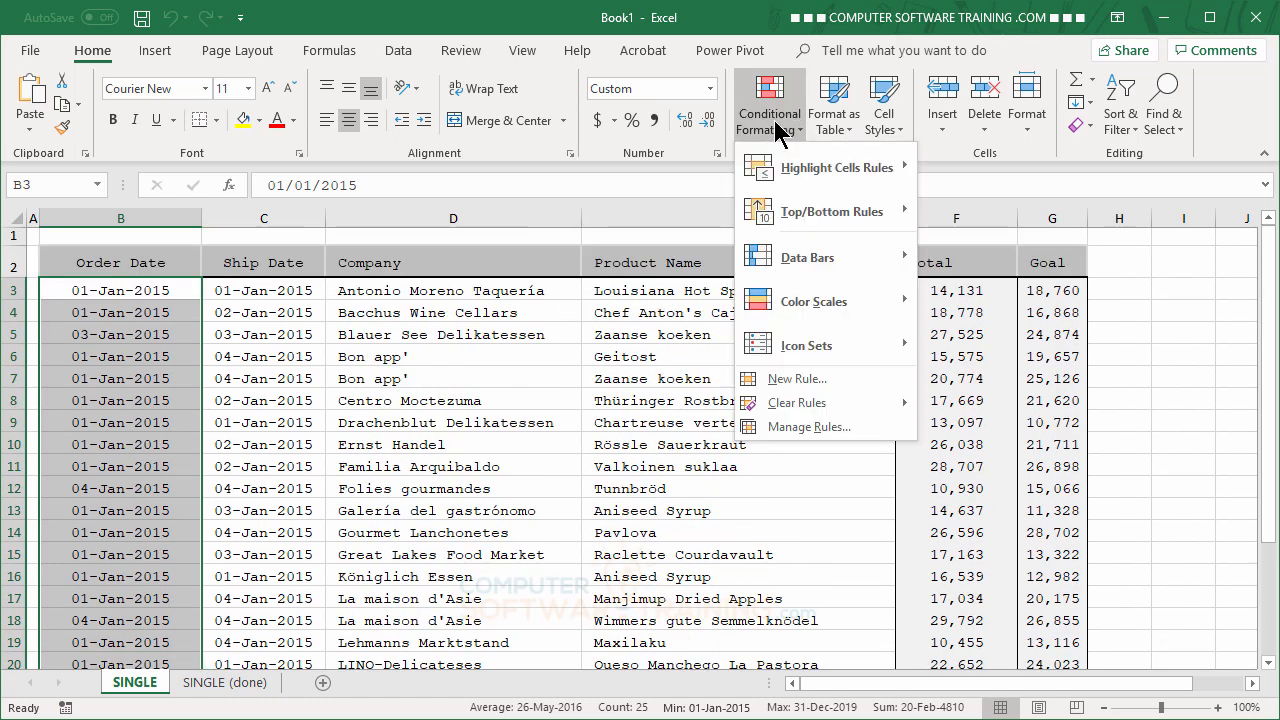
click(795, 378)
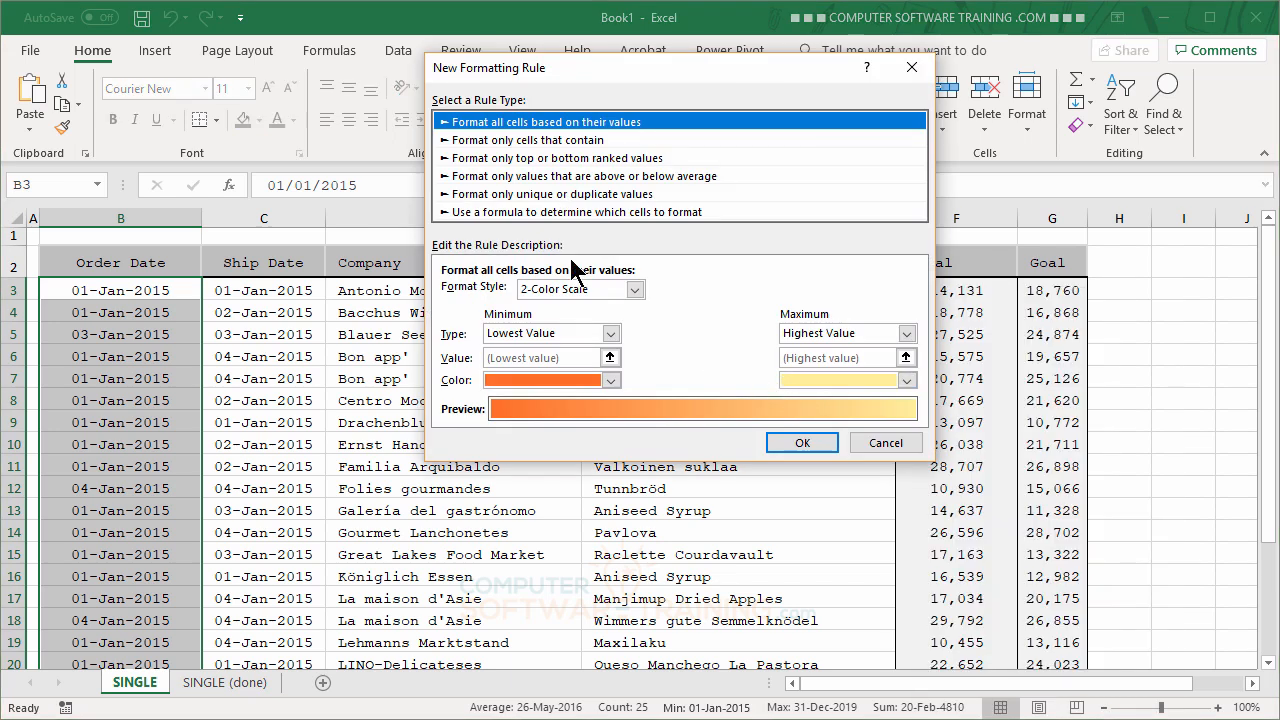
click(504, 212)
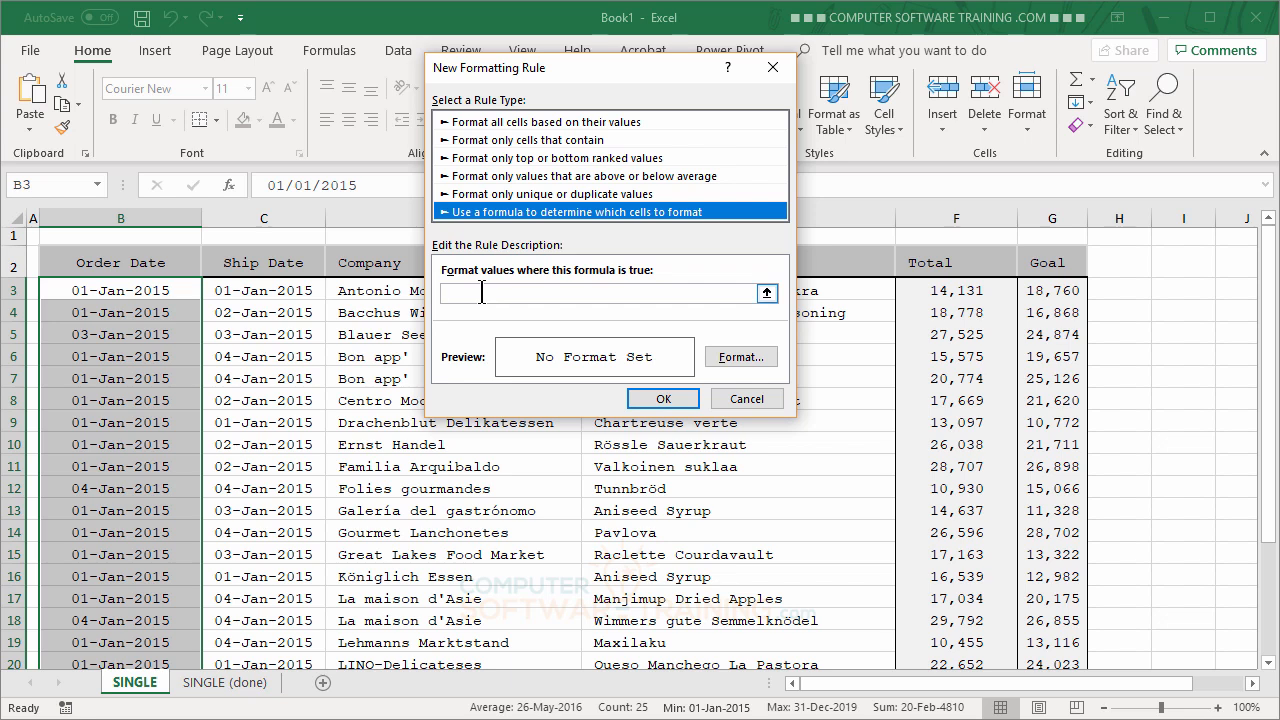
click(482, 292)
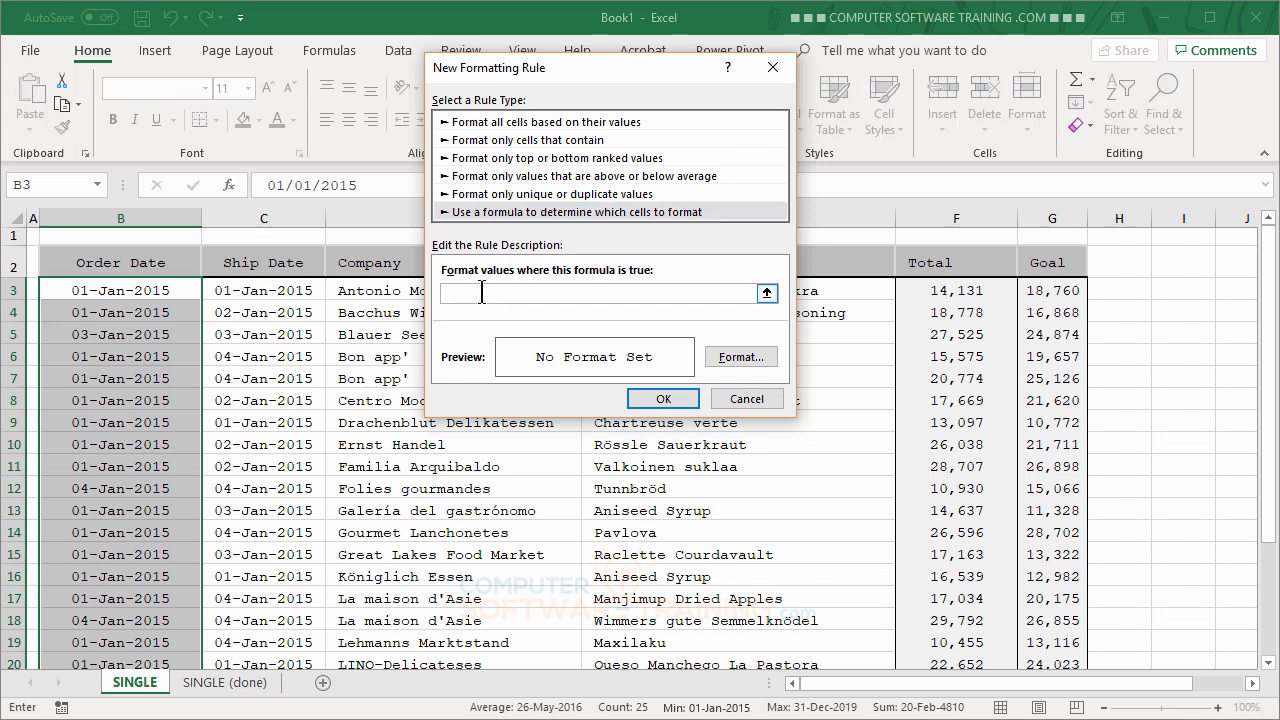
text(=$B3<>)
click(664, 399)
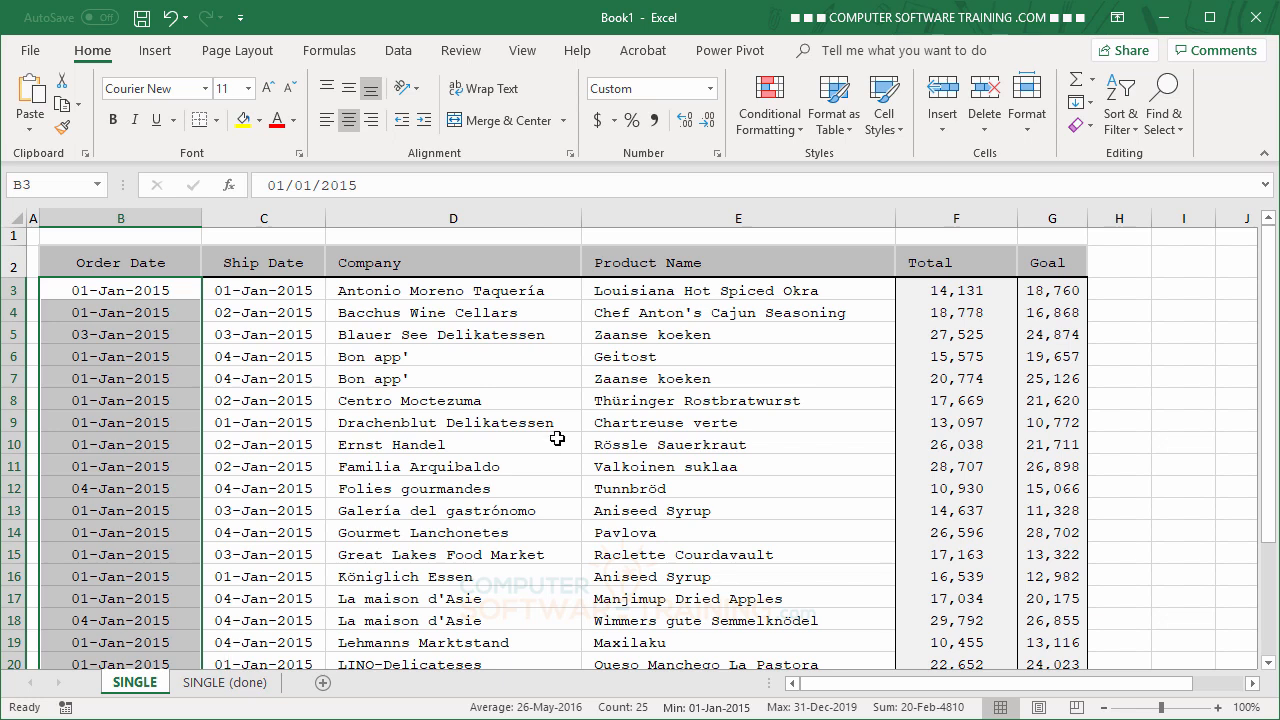
- Apply the icon set with uncircled check mark, exclamation mark and cross to the selected order dates
click(776, 128)
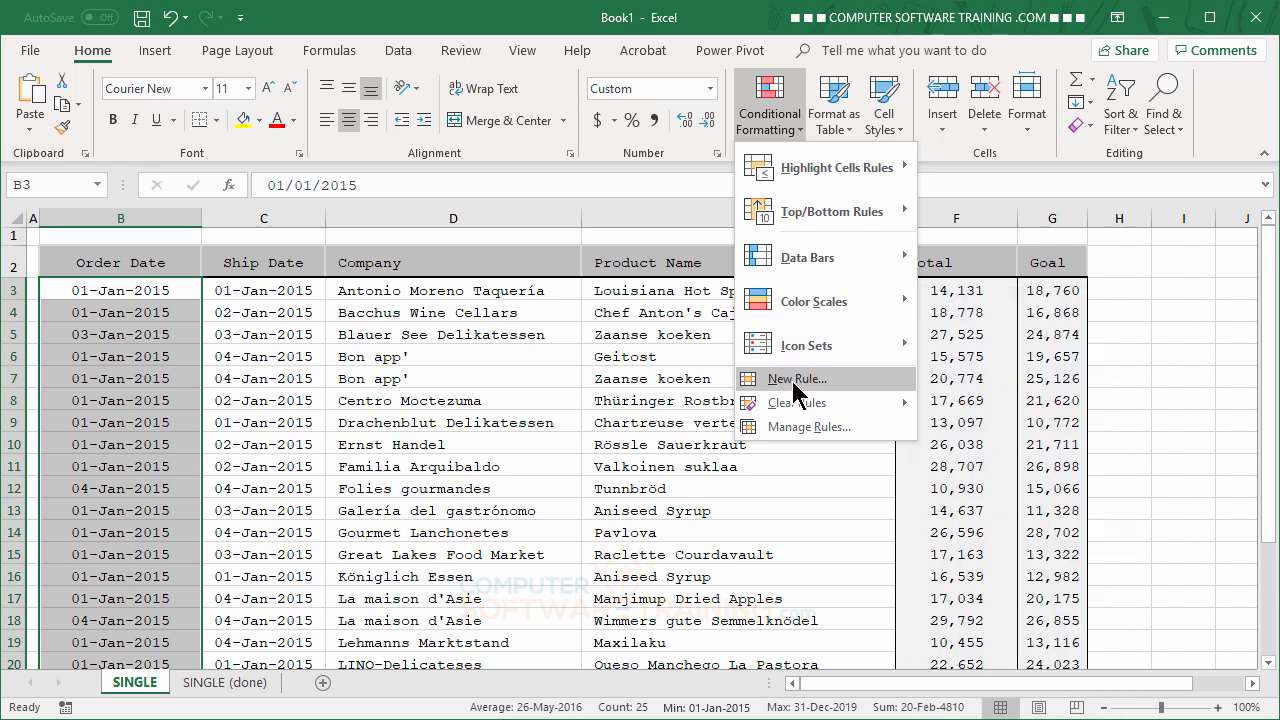
mouse_move(795, 350)
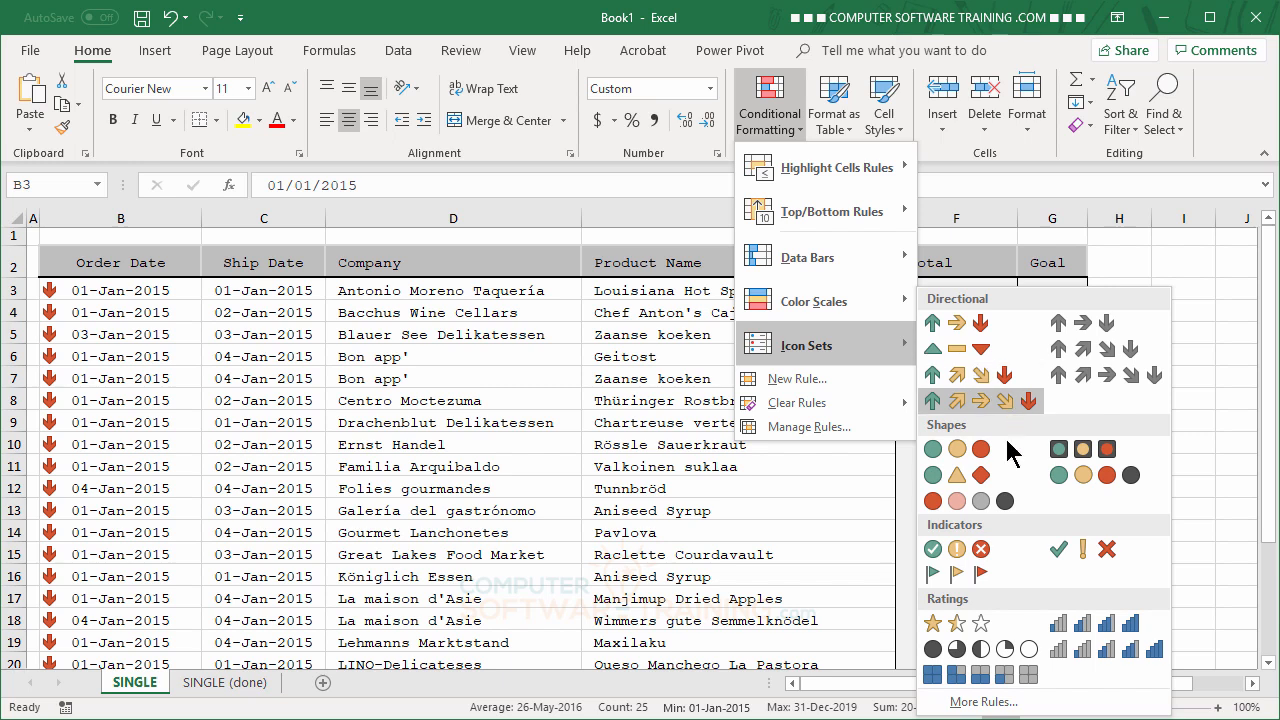
click(1094, 559)
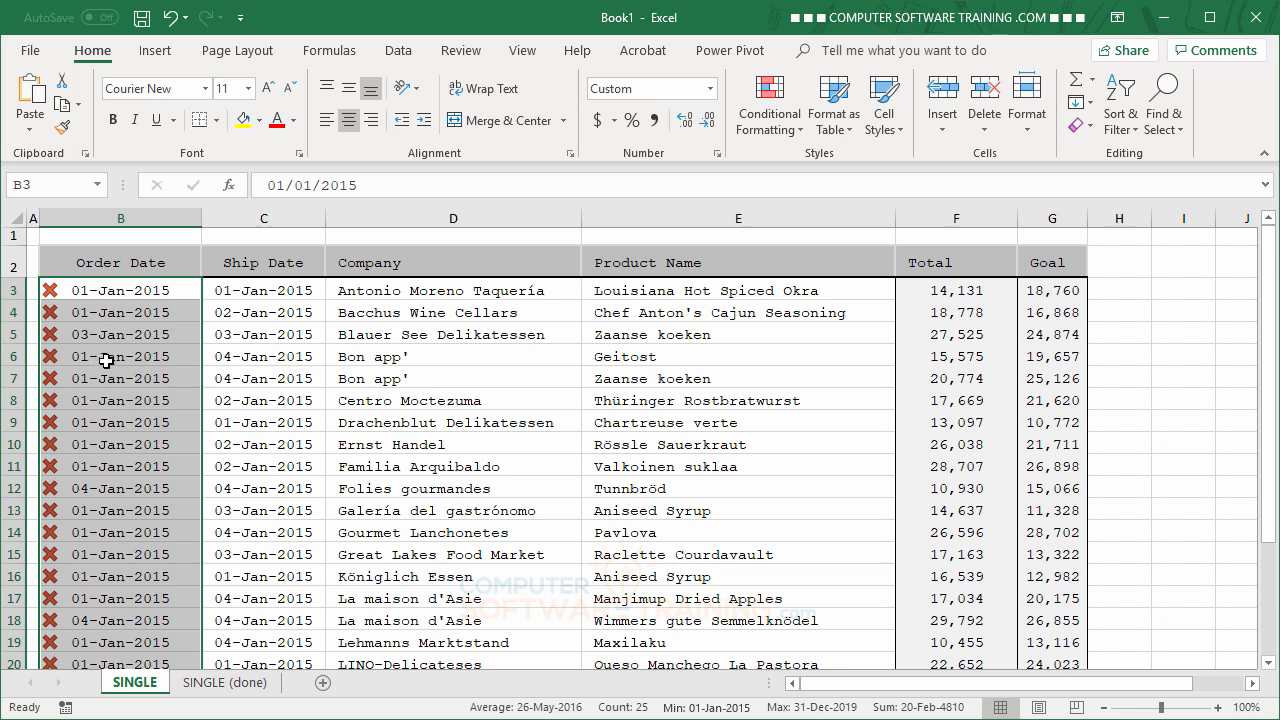
- Edit the icon set rule so the middle and lowest value ranges use No Cell Icon
click(770, 140)
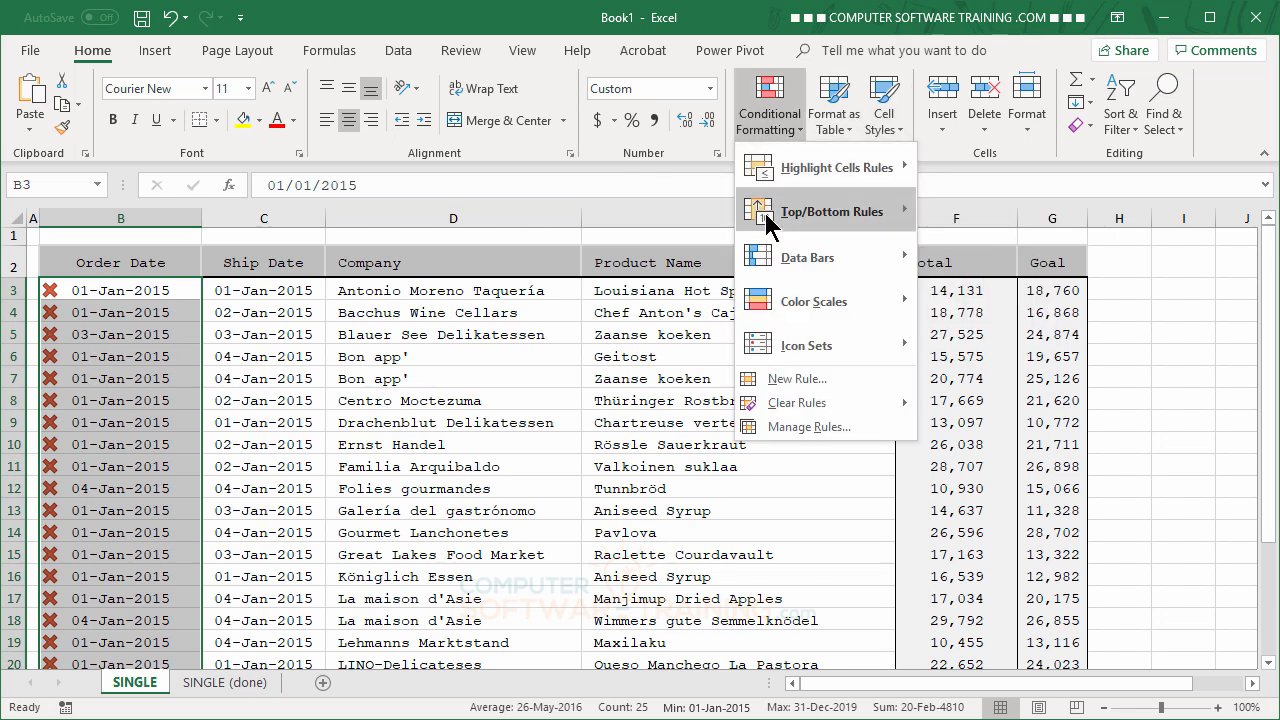
click(788, 427)
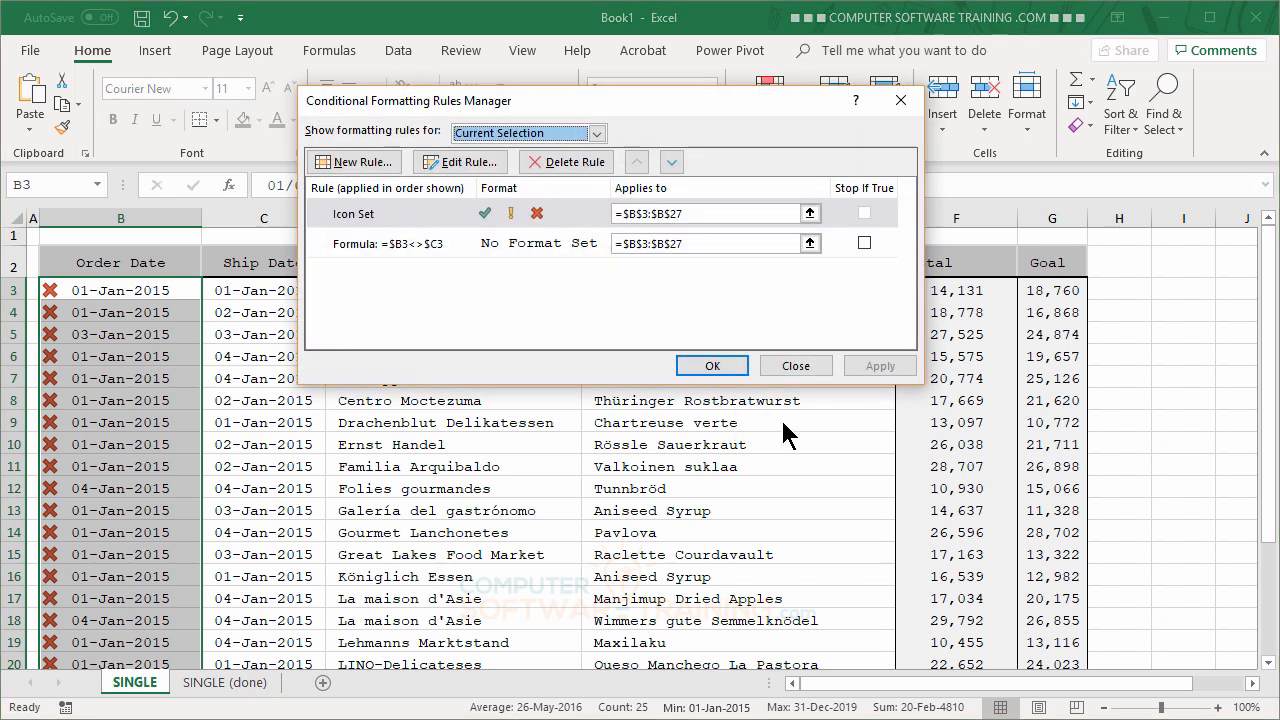
double_click(492, 215)
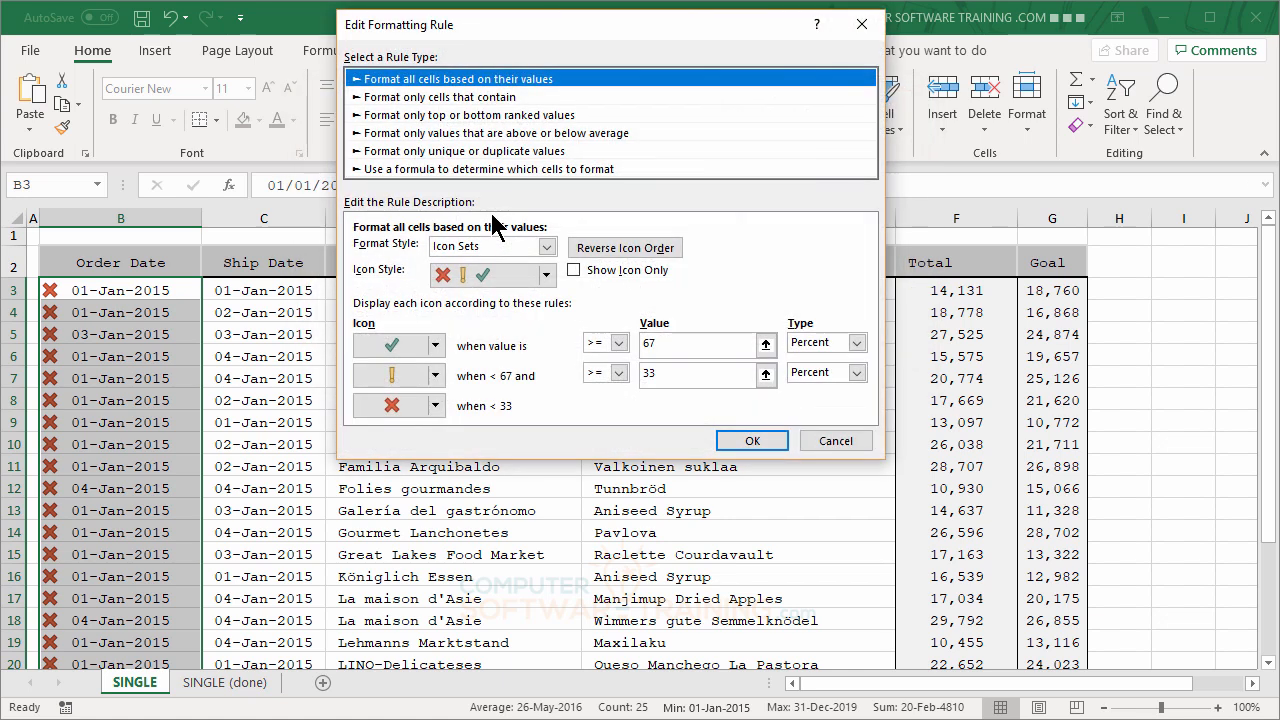
click(437, 376)
click(452, 407)
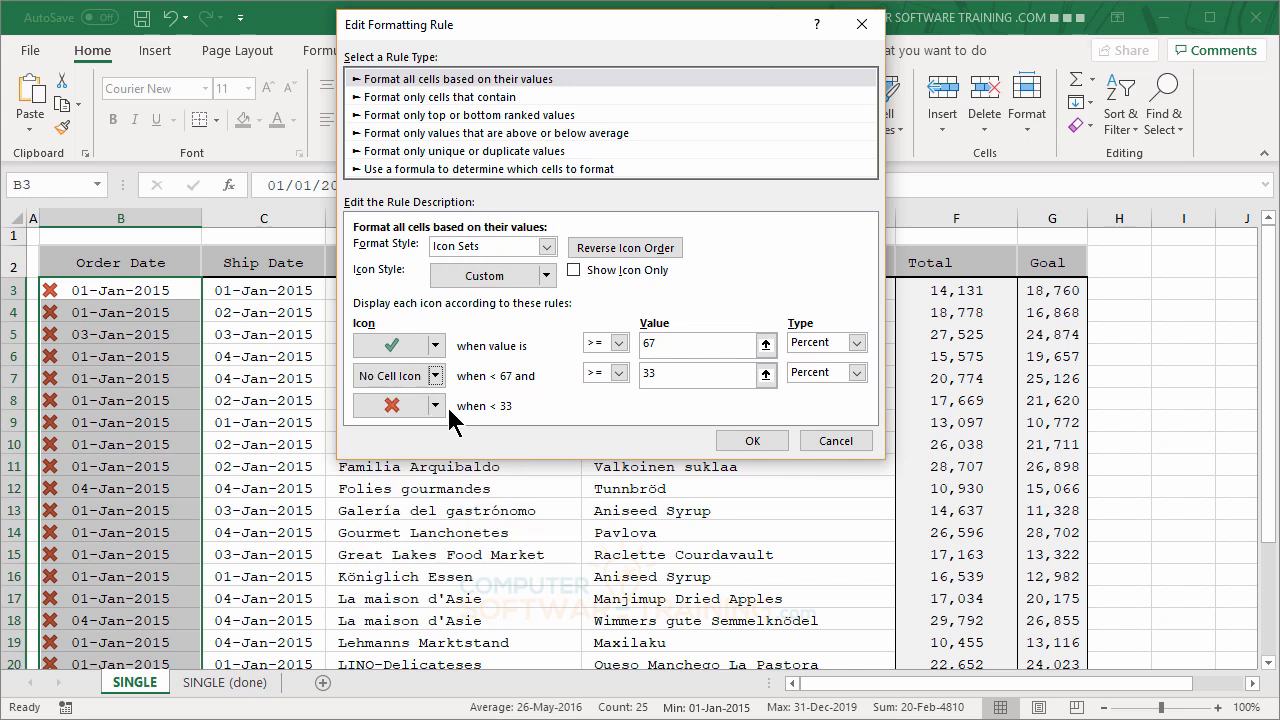
click(435, 405)
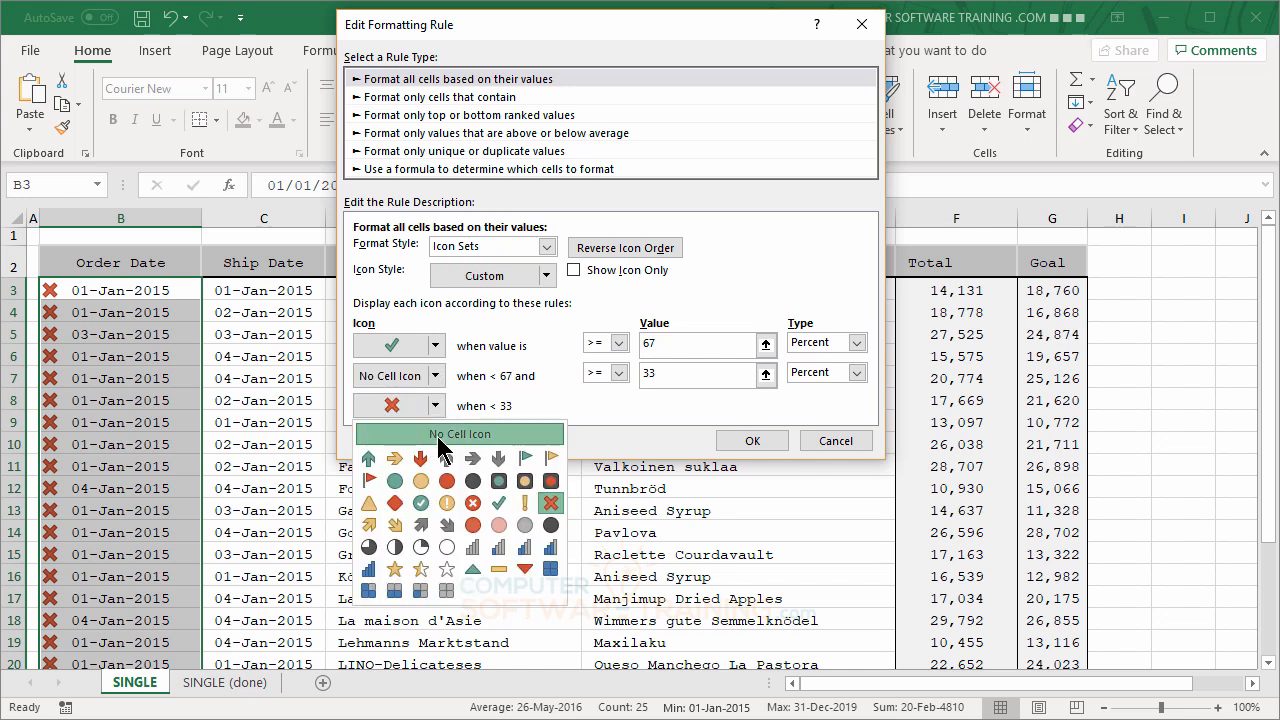
click(438, 436)
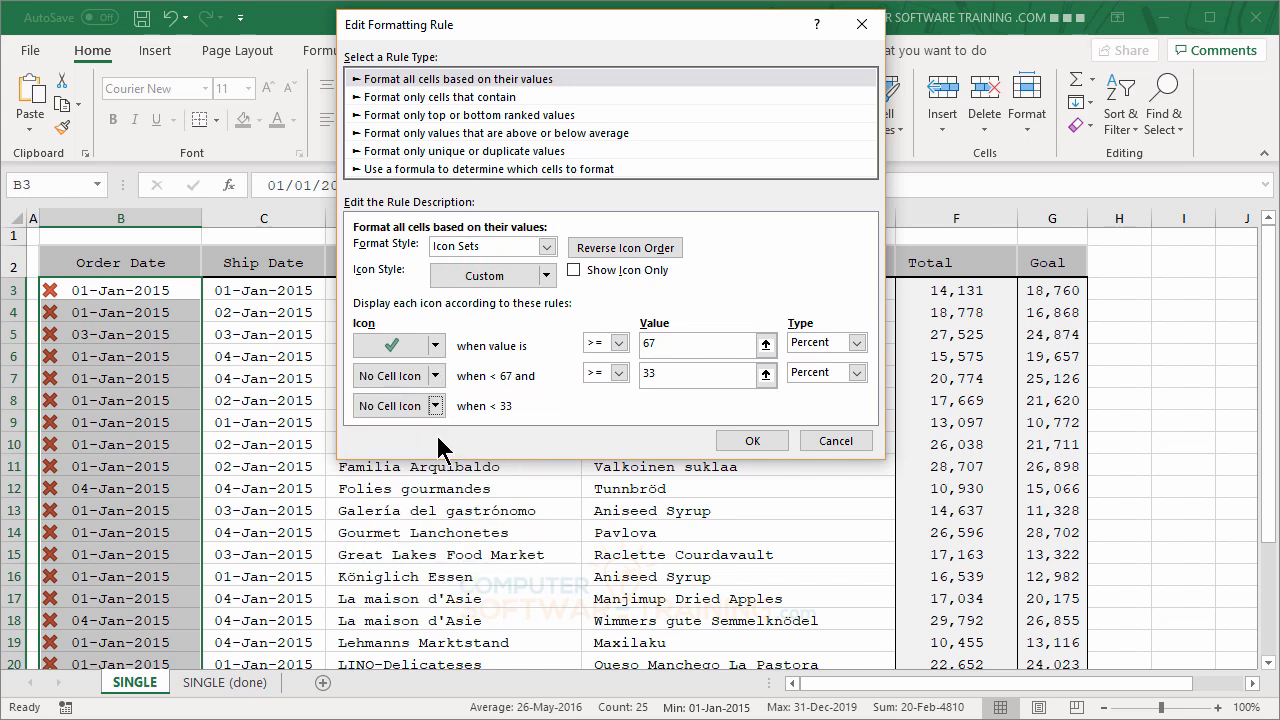
- Set both icon thresholds to type Number with a value of 0
click(857, 343)
click(824, 361)
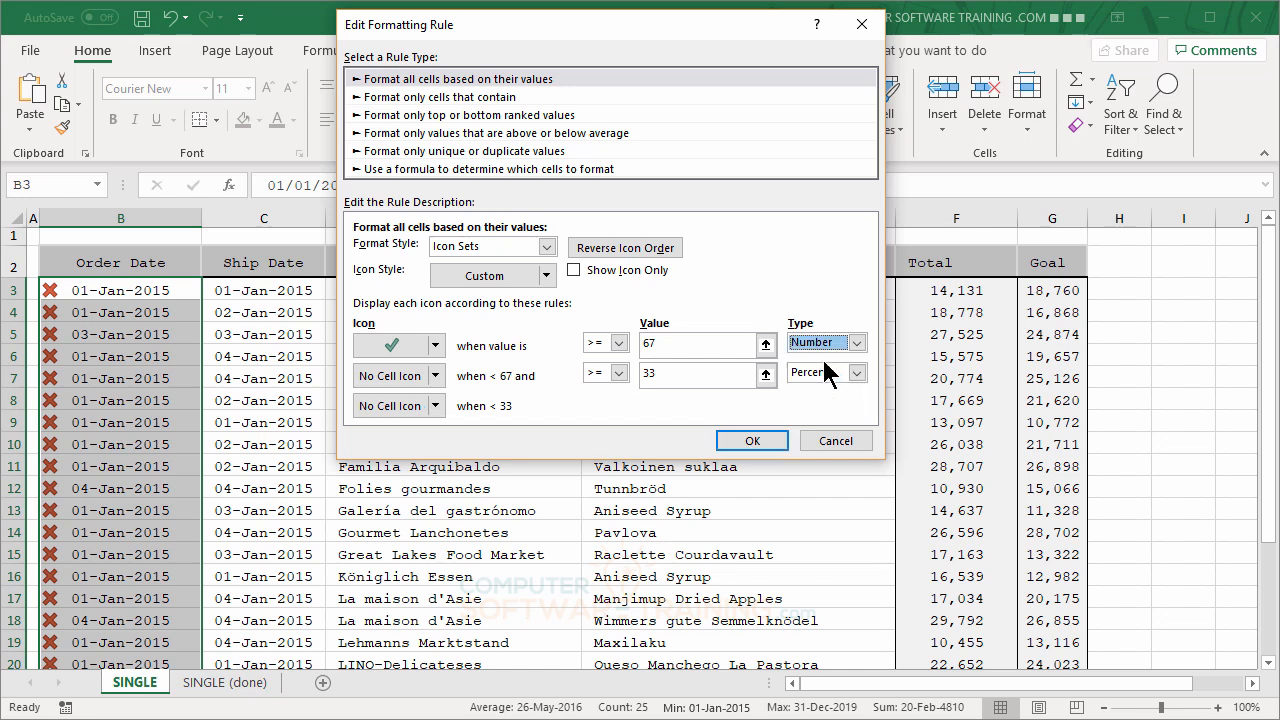
click(858, 374)
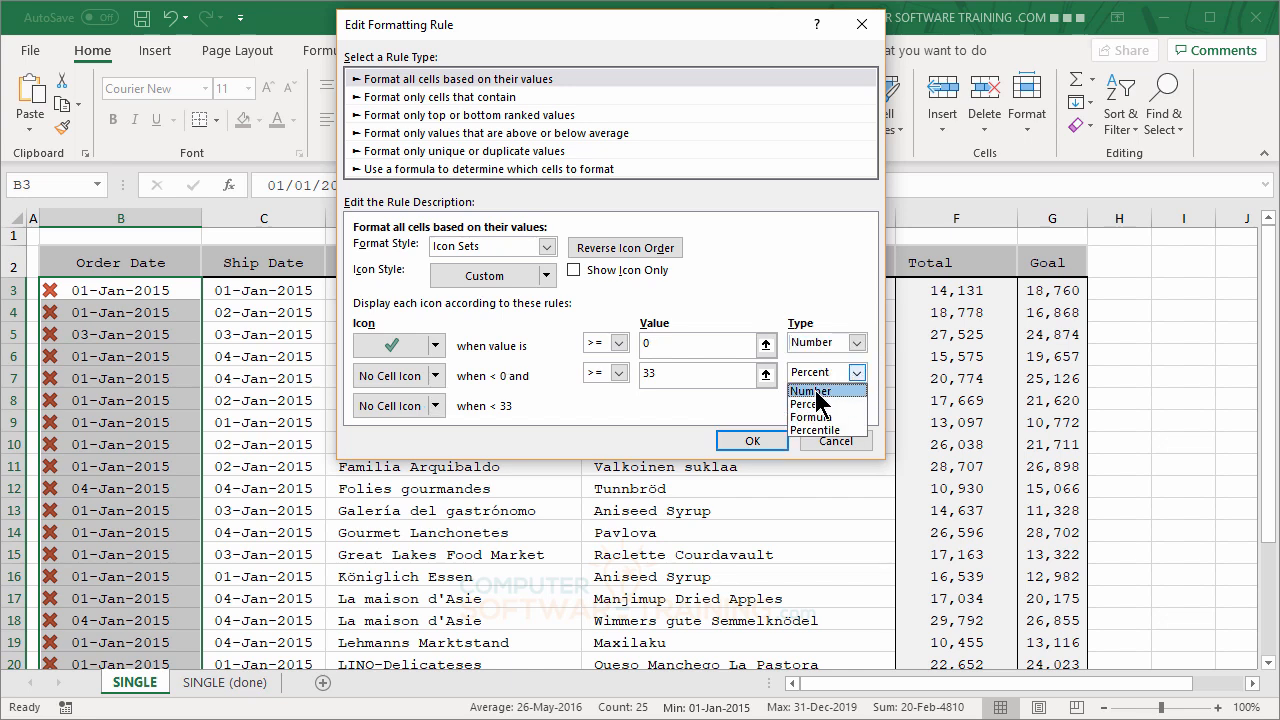
click(816, 392)
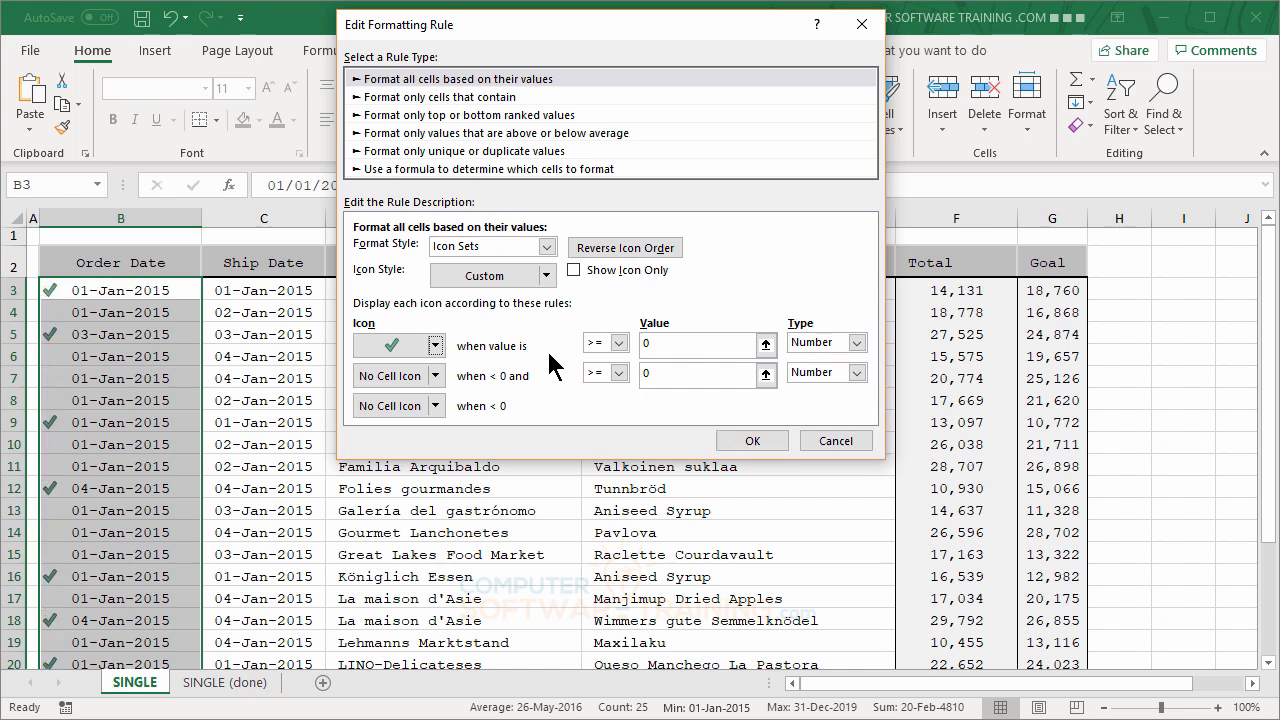
- Replace the check mark for values >= 0 with the red cross icon and accept the edited rule
click(435, 344)
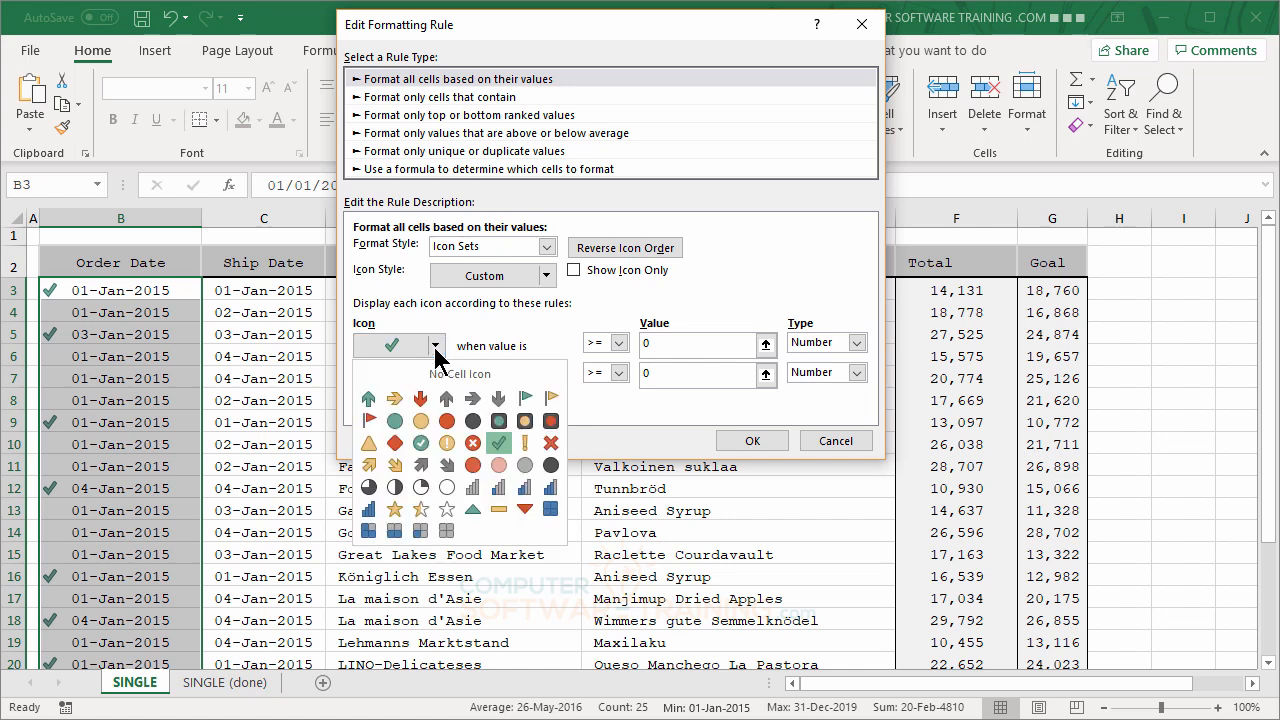
click(551, 442)
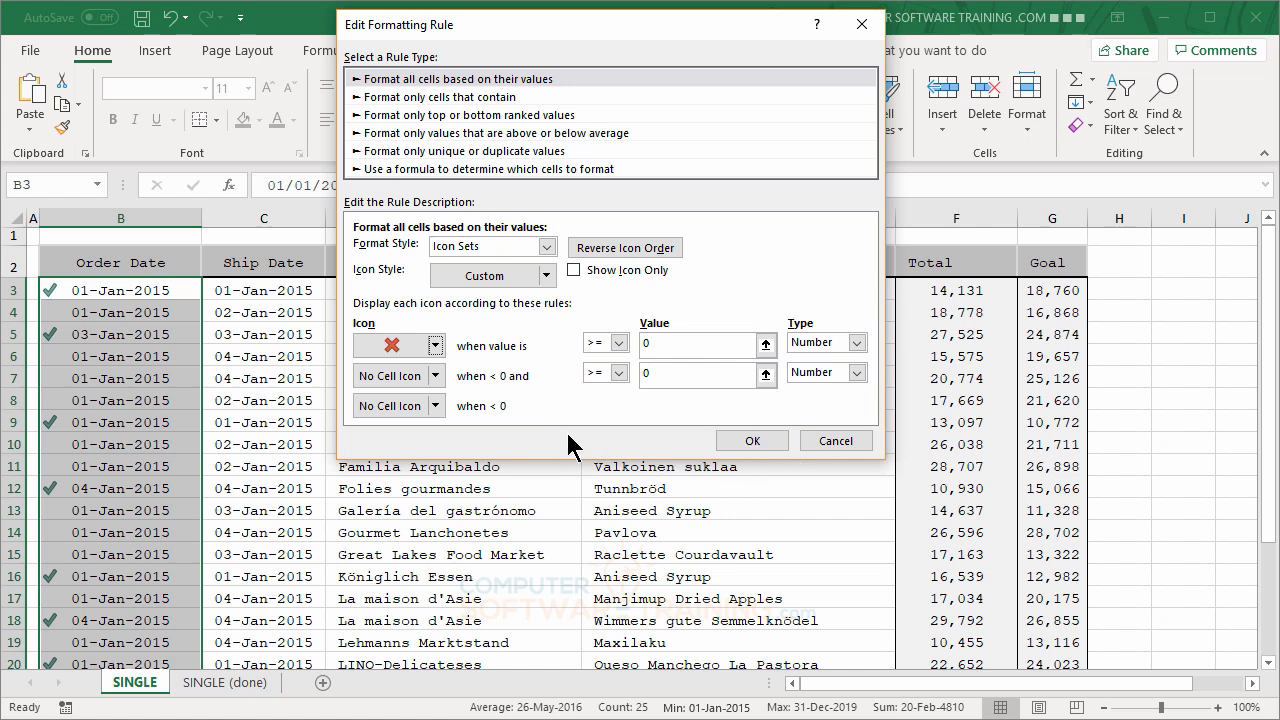
click(751, 440)
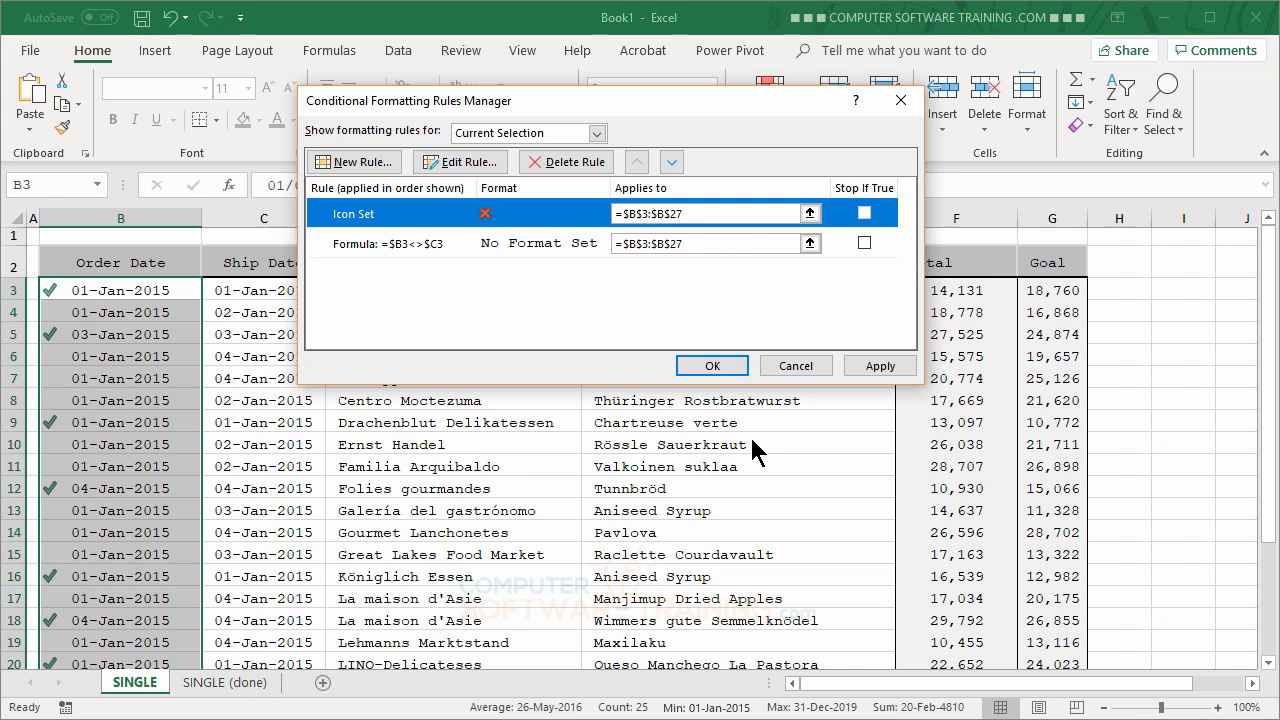
- Move the formula rule above the icon set rule and apply the new rule order with Stop If True off
click(441, 250)
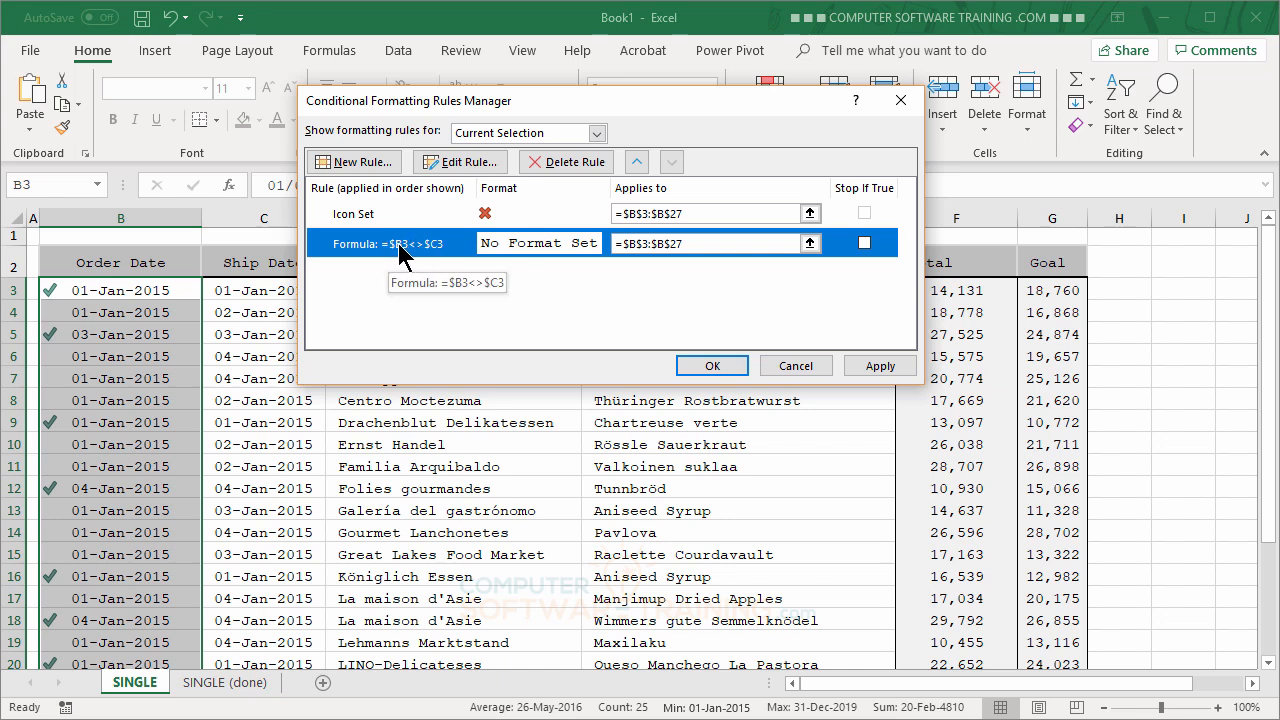
click(637, 163)
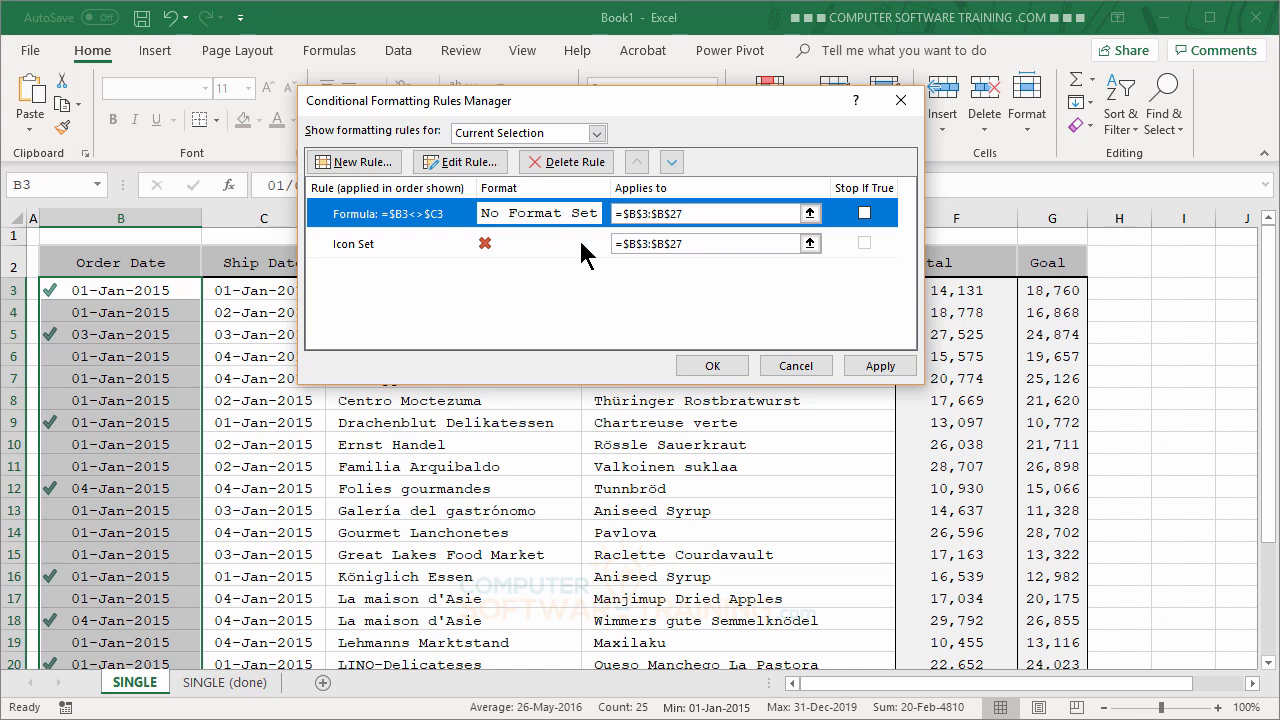
click(865, 213)
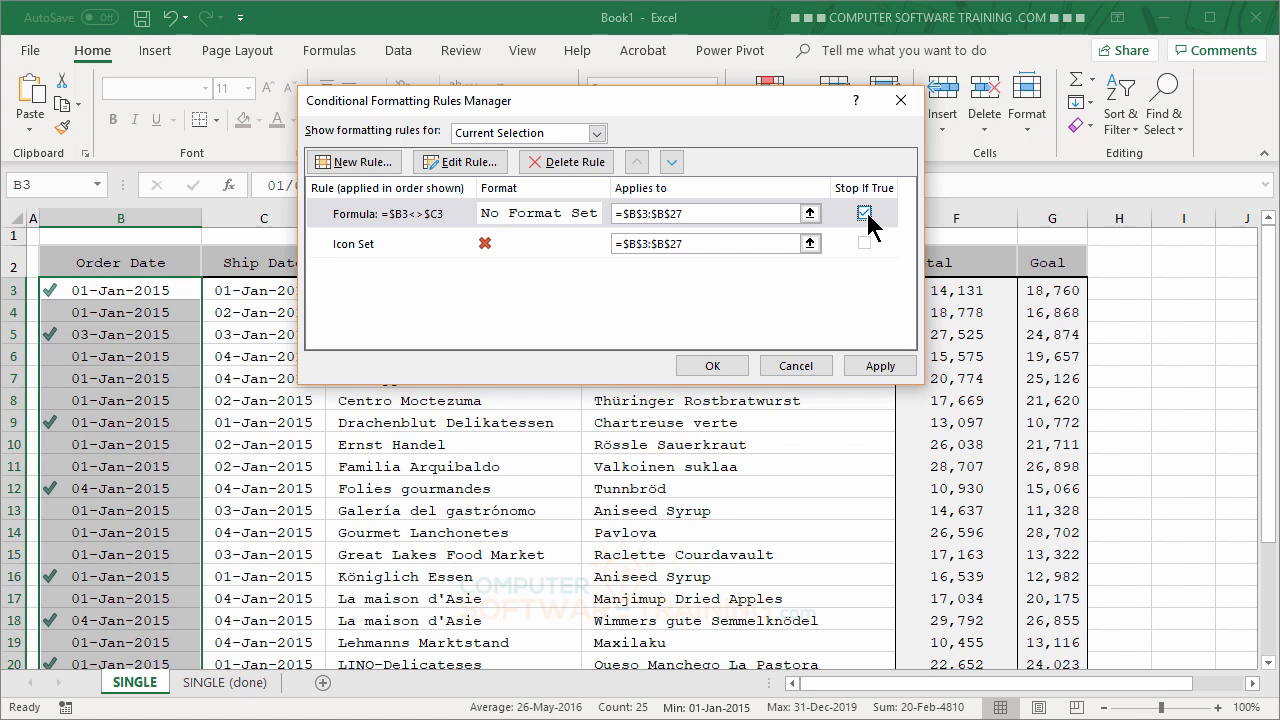
click(866, 212)
click(712, 367)
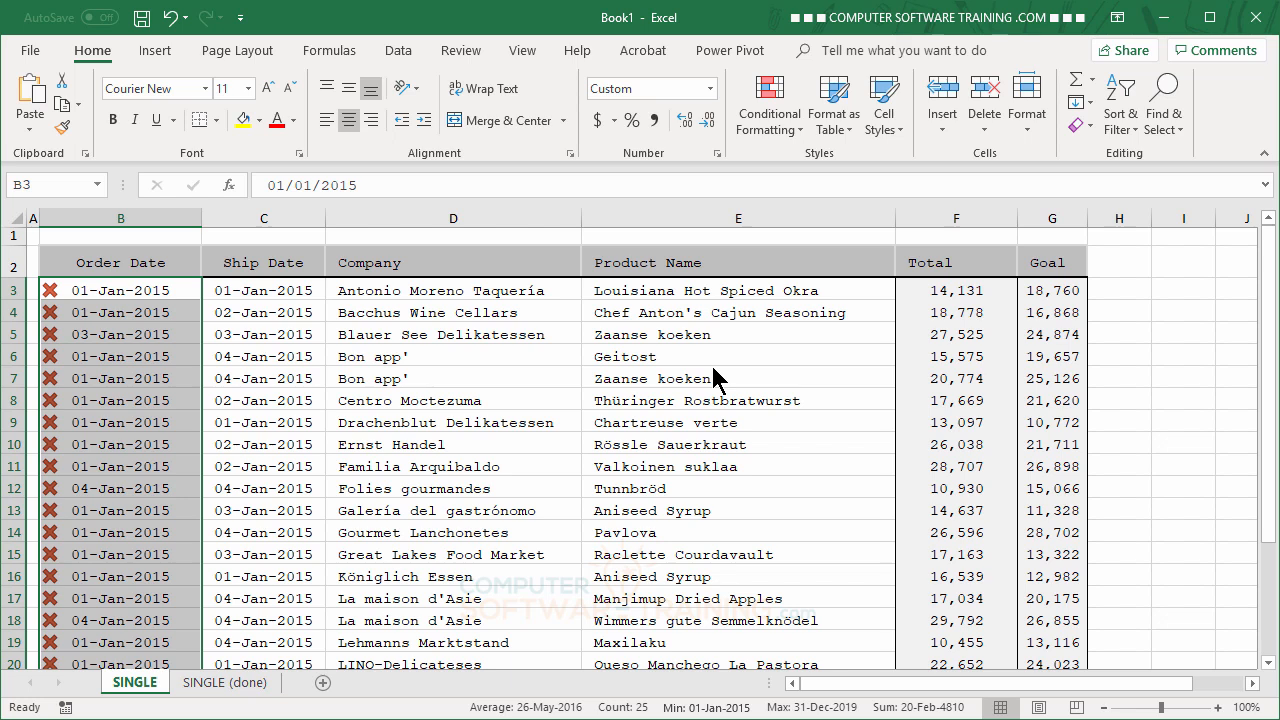
- Turn on Stop If True for the =$B3<>$C3 formula rule and apply the rules
click(772, 146)
click(826, 428)
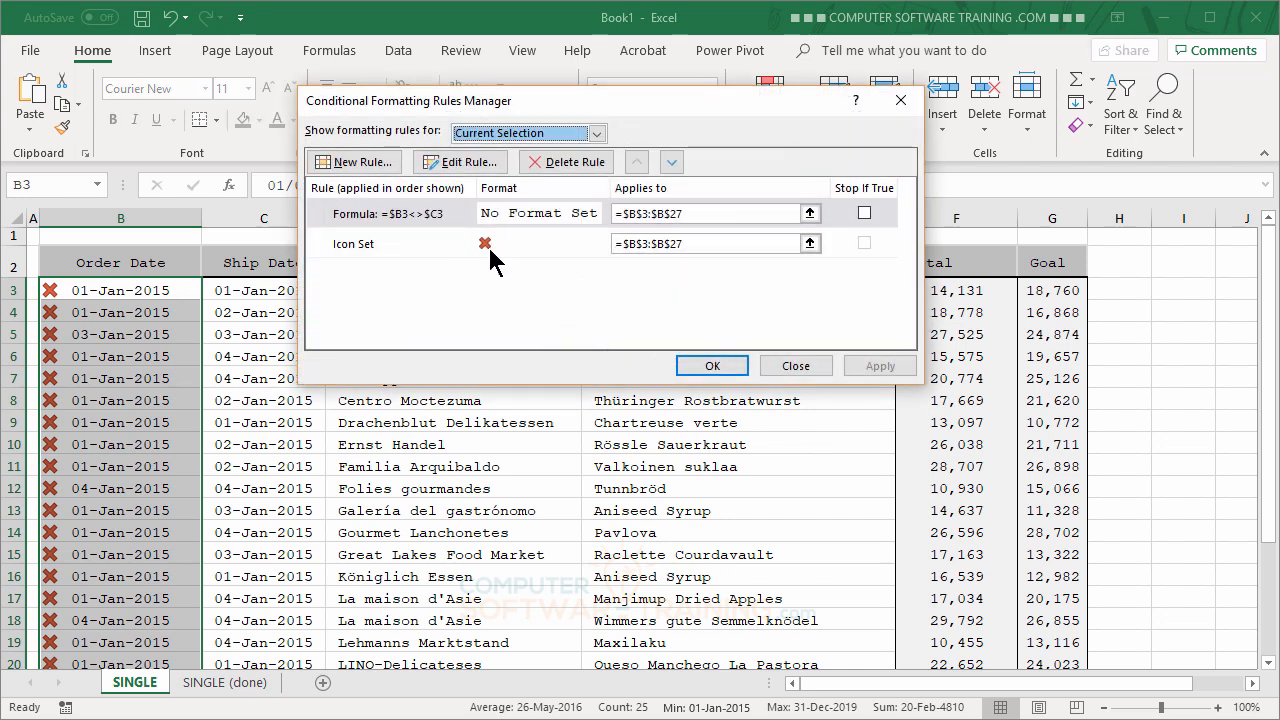
click(864, 213)
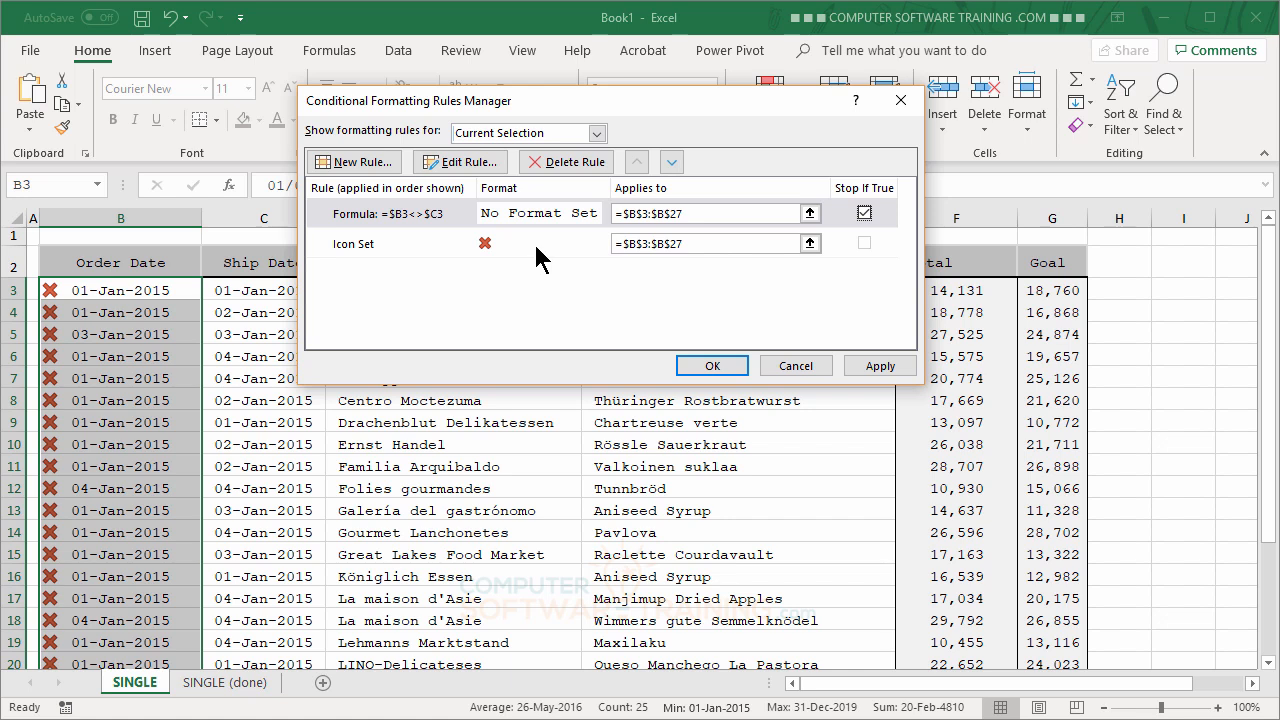
click(864, 214)
click(729, 366)
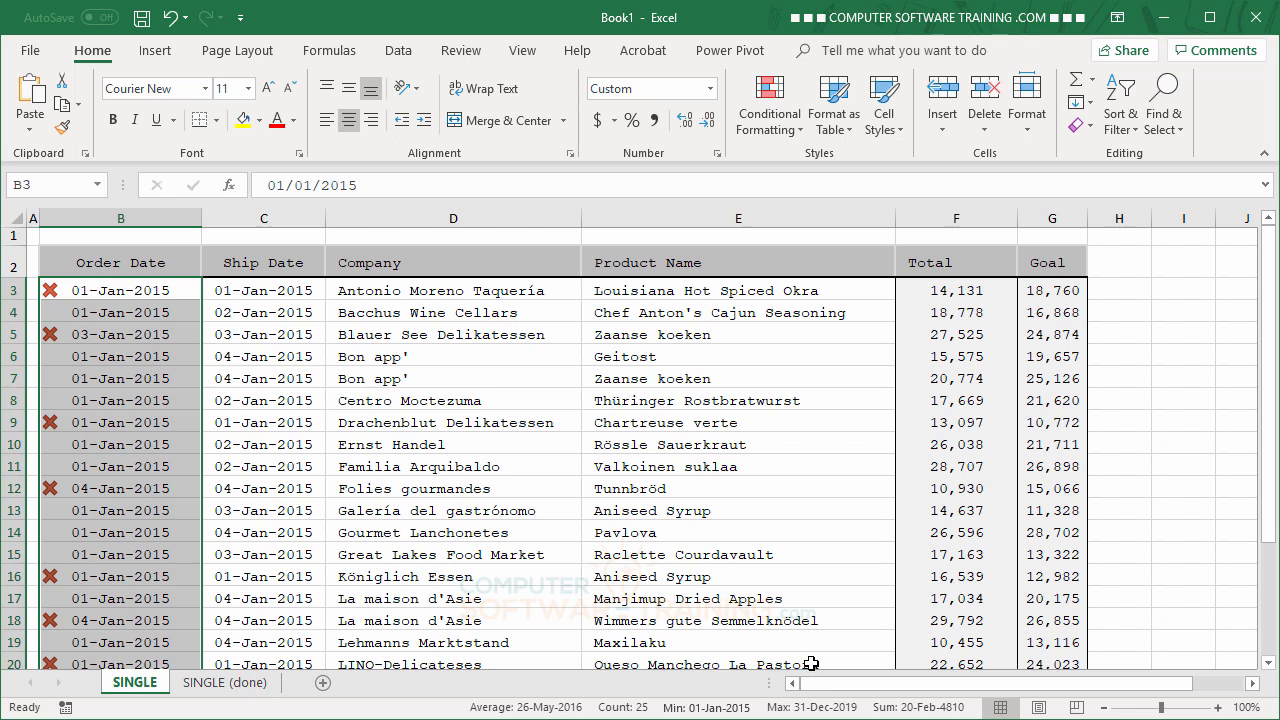
- Change the ship date in C7 to 1/1/2015 to test the conditional formatting
click(298, 424)
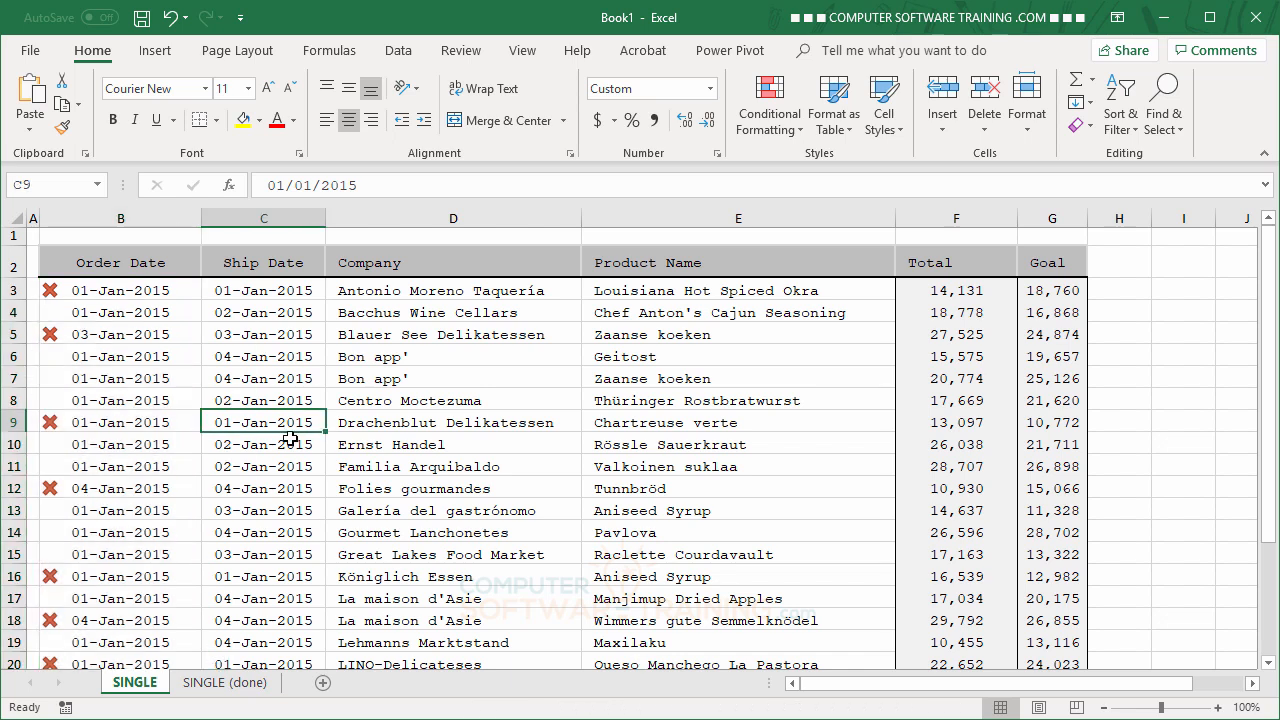
click(245, 376)
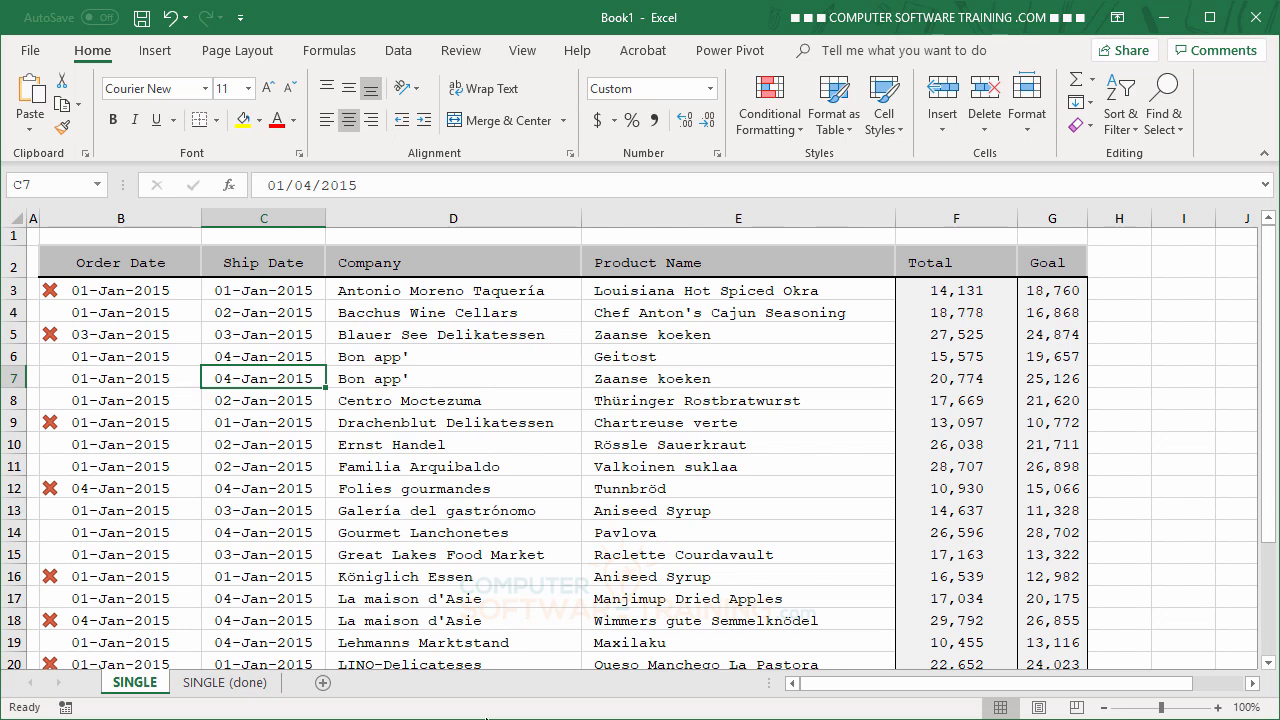
text(1/)
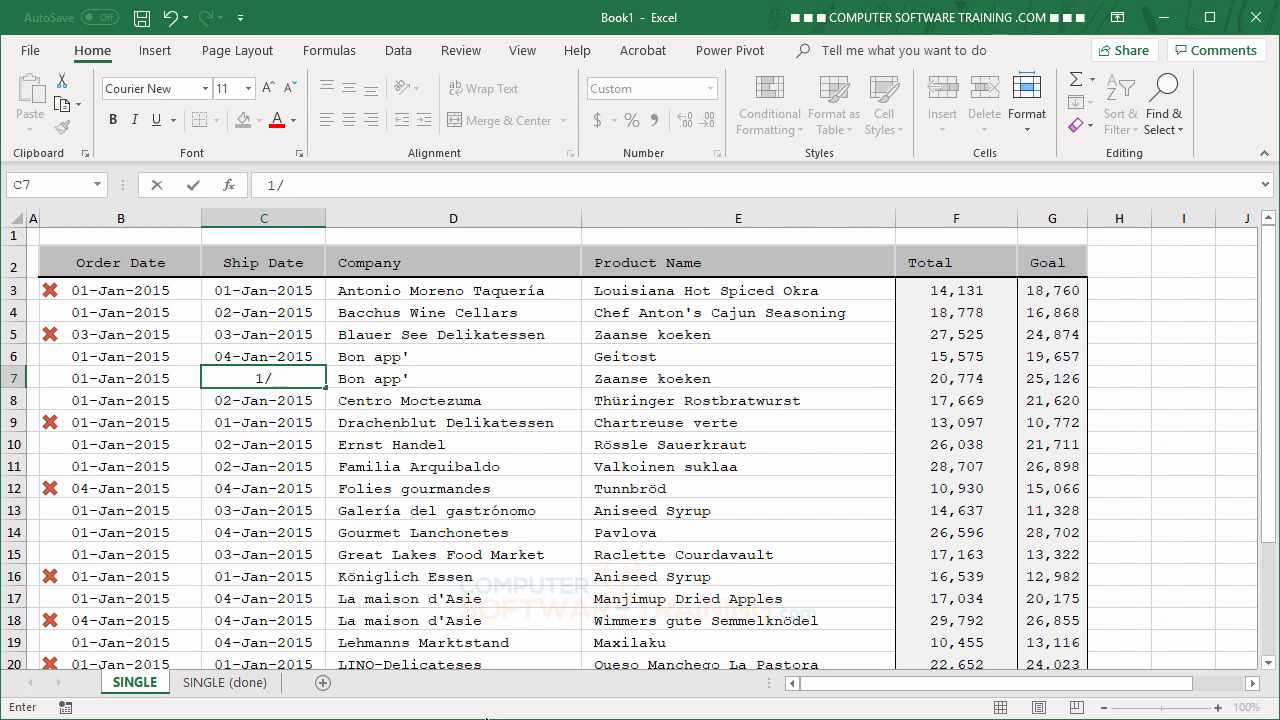
text(1/2015)
key(Return)
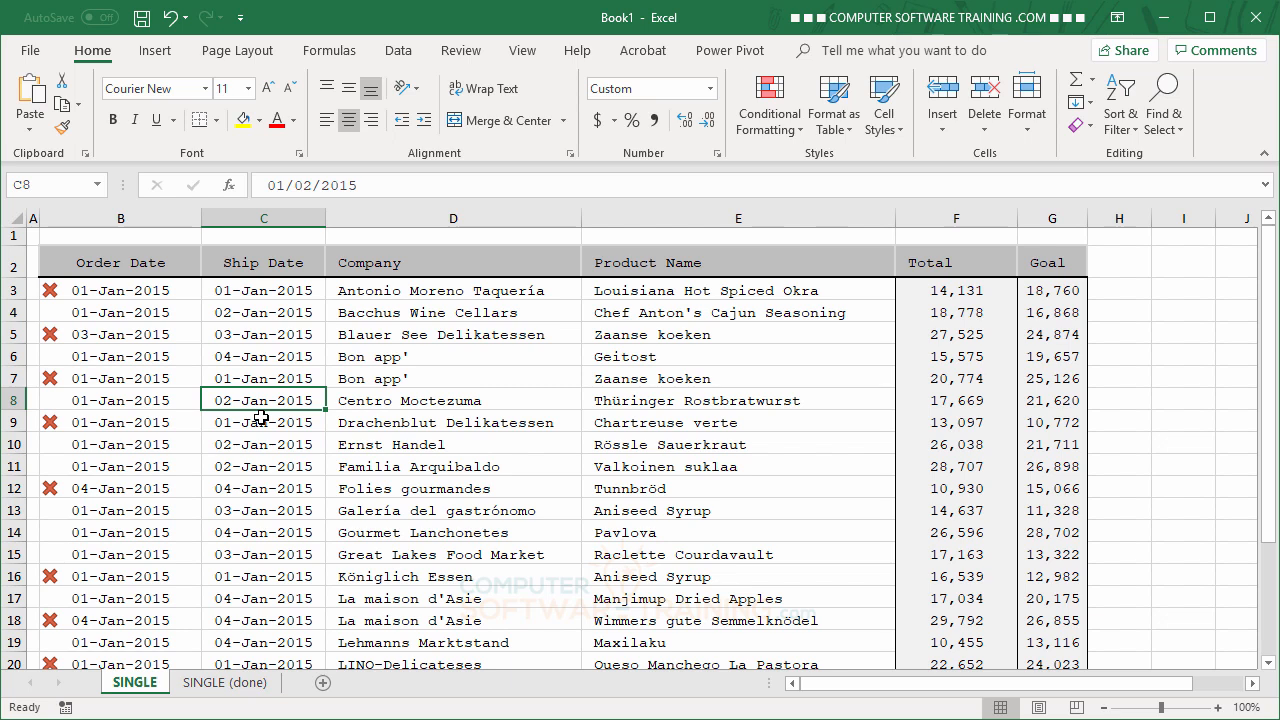
- Create a formula-based conditional formatting rule =$F3<=$G3 with no format for the totals in F3:F27
click(947, 293)
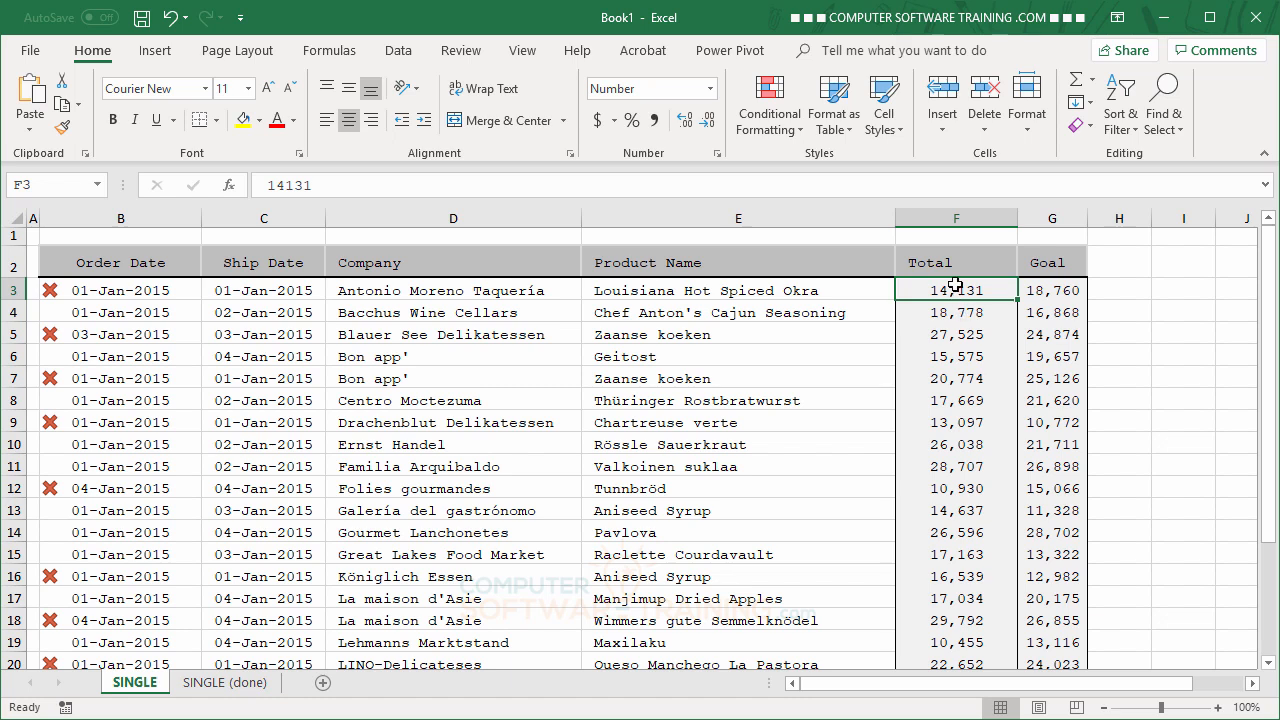
drag(952, 288, 957, 623)
scroll(966, 558, up, 3)
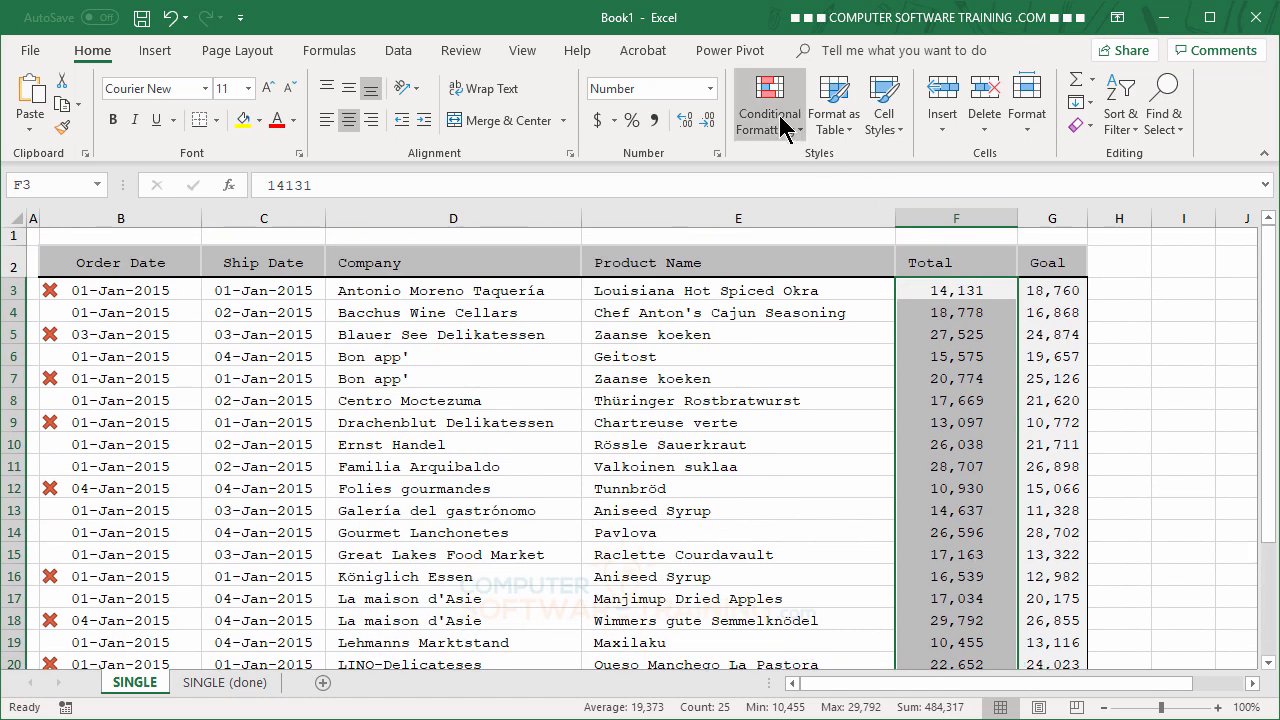
click(785, 127)
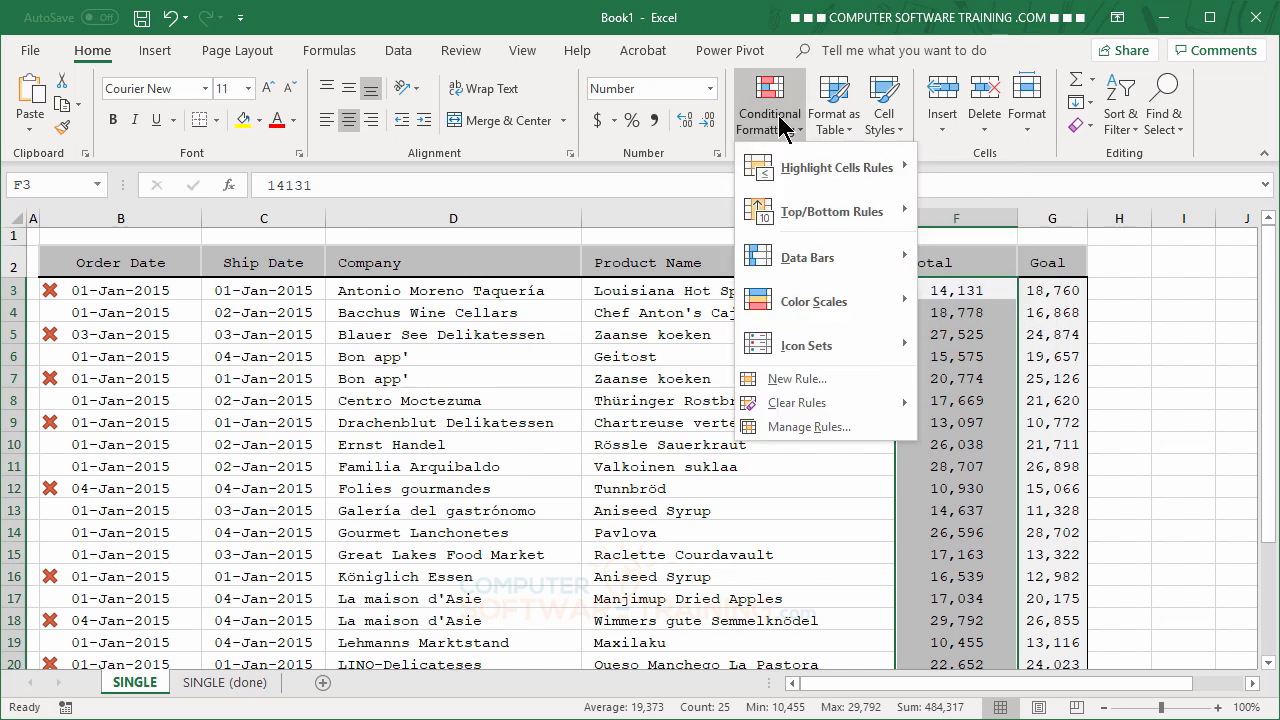
click(800, 380)
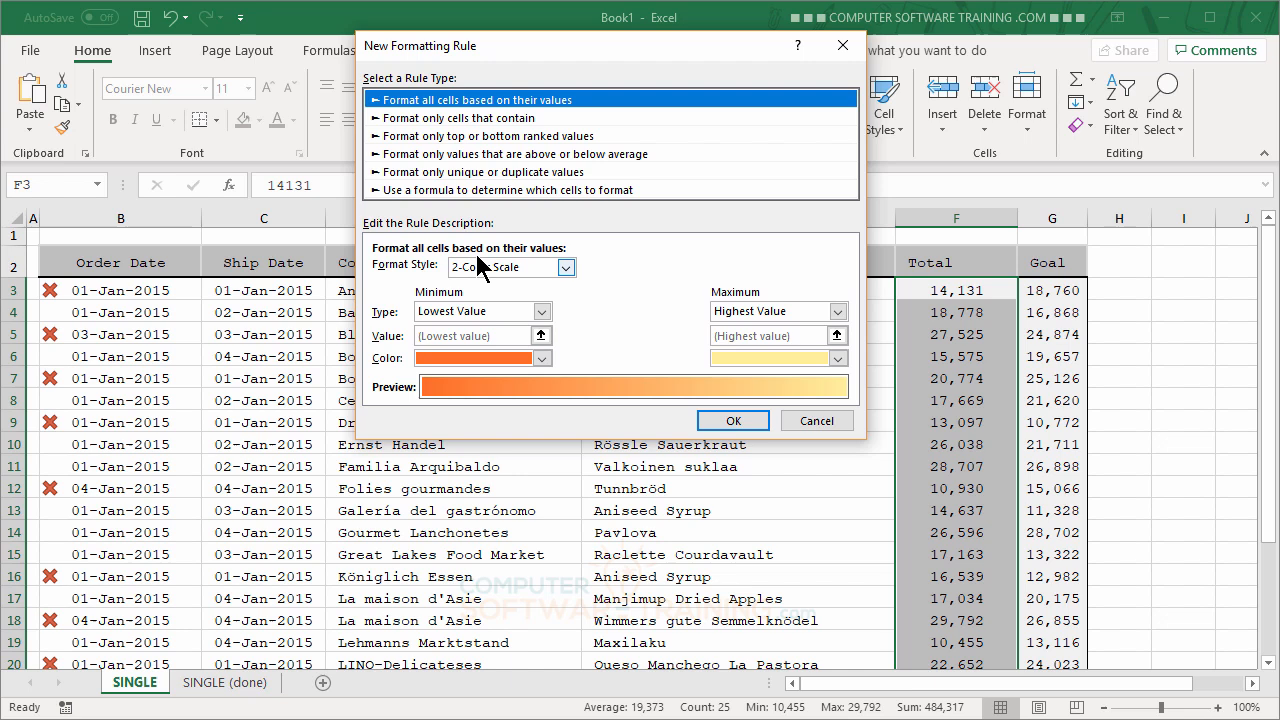
click(440, 190)
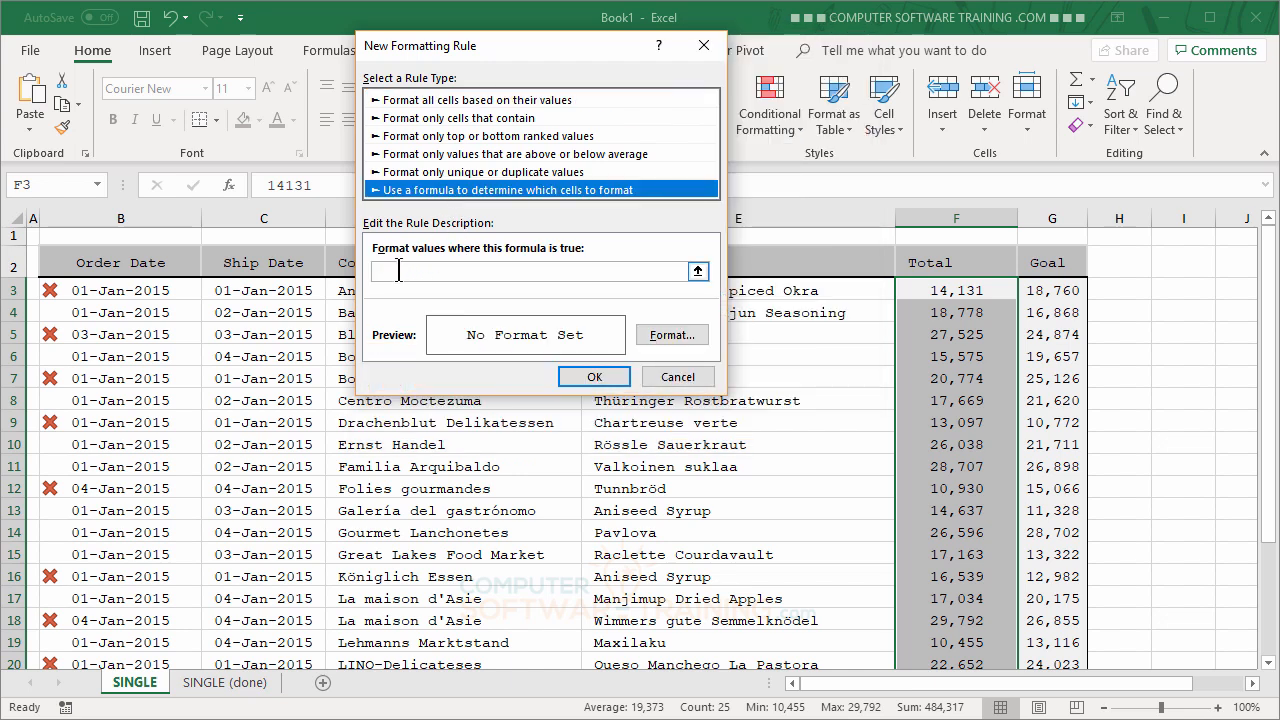
click(399, 270)
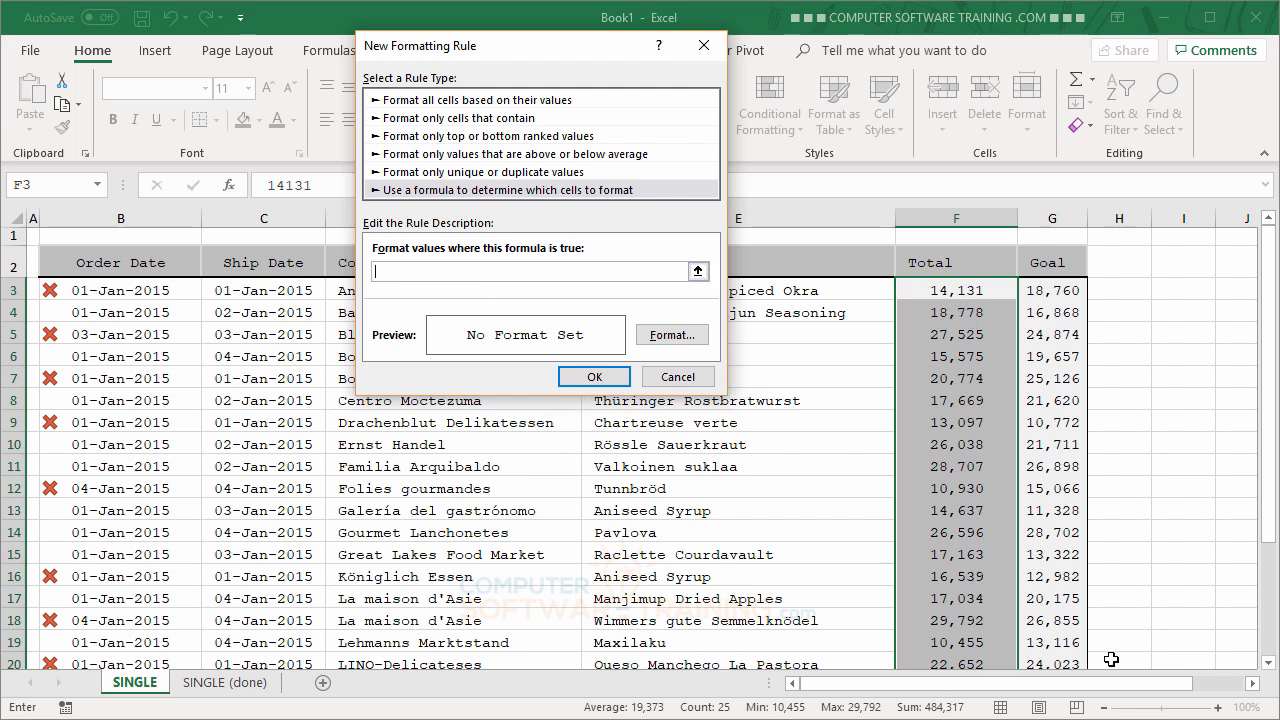
text(=)
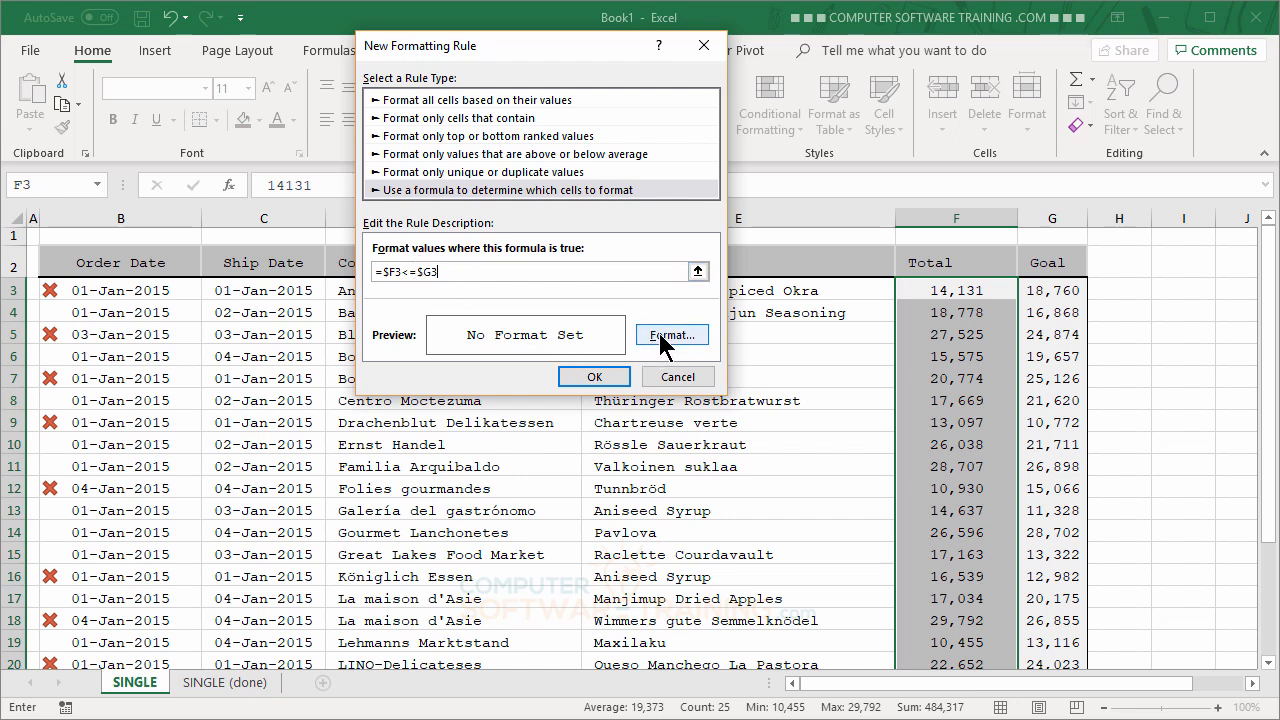
click(594, 377)
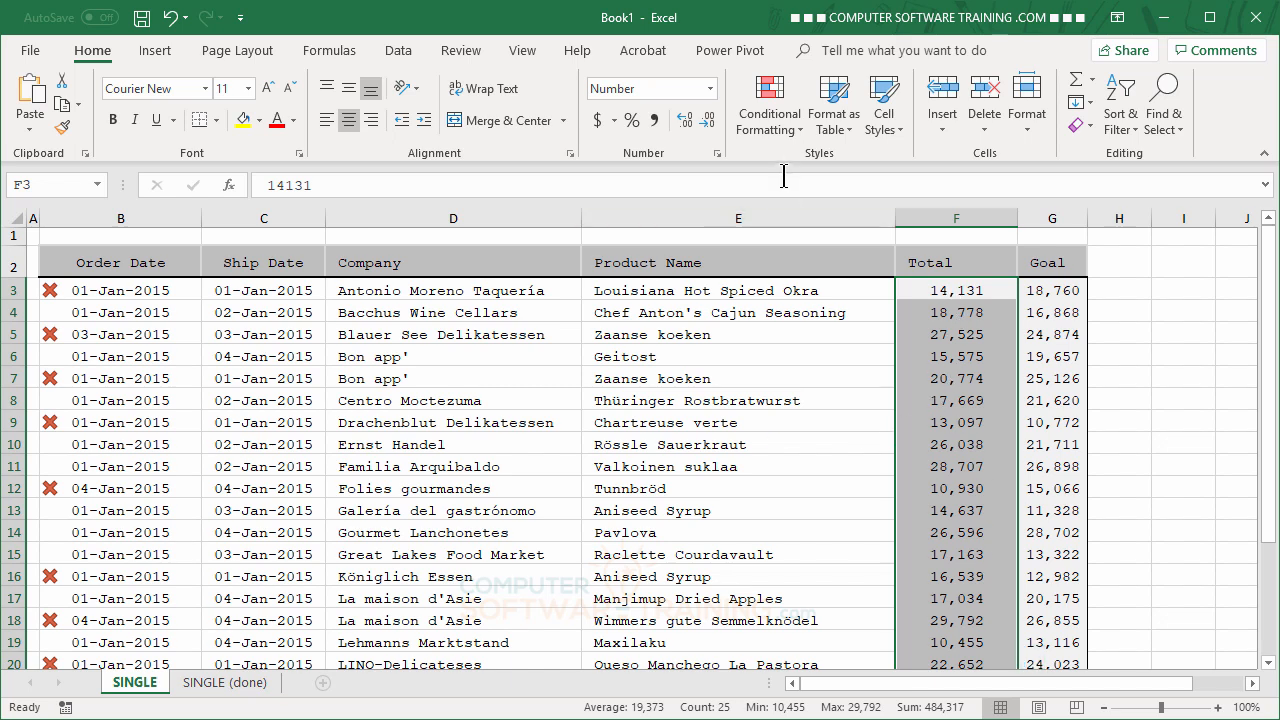
- Apply the three-star ratings icon set to the selected Total column values
click(786, 140)
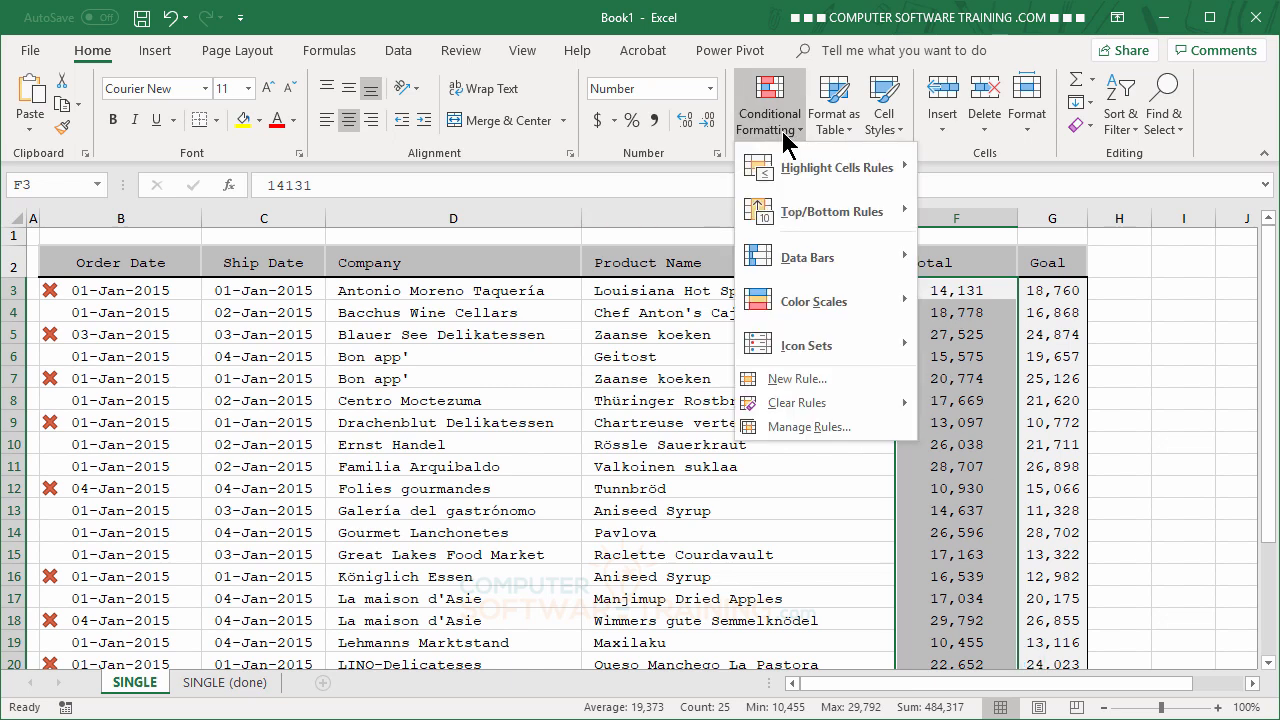
mouse_move(807, 352)
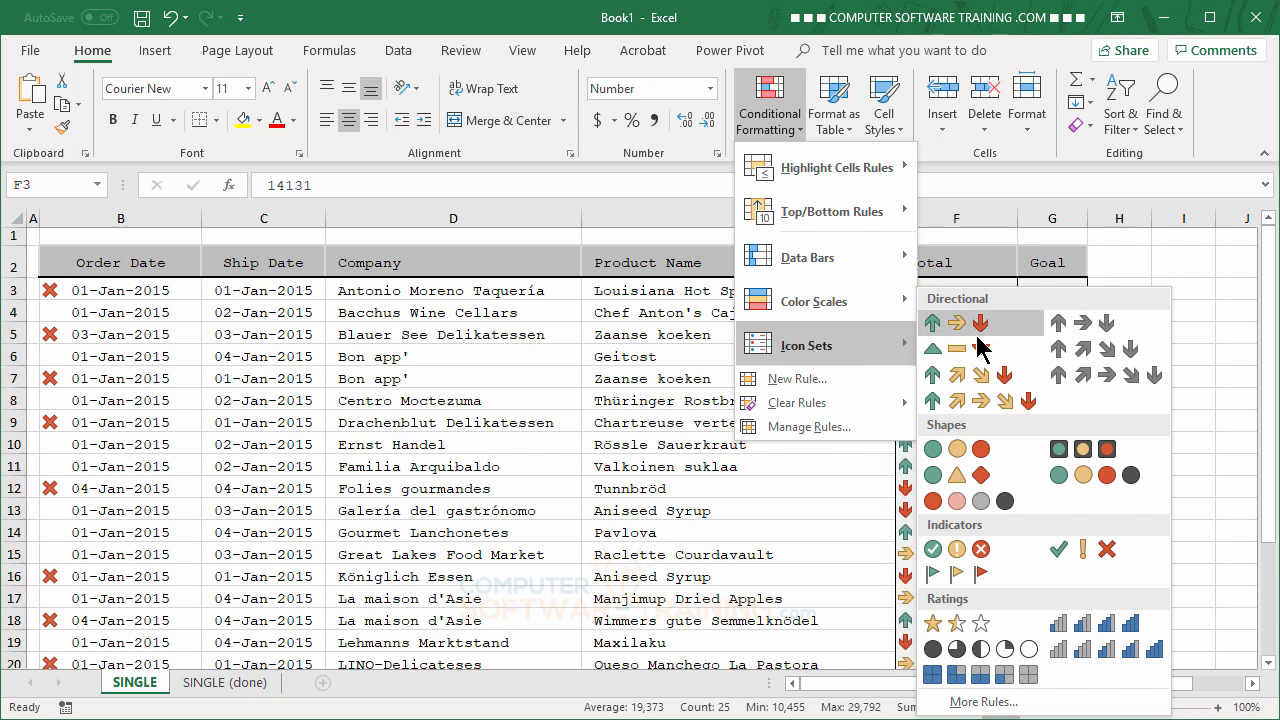
click(958, 632)
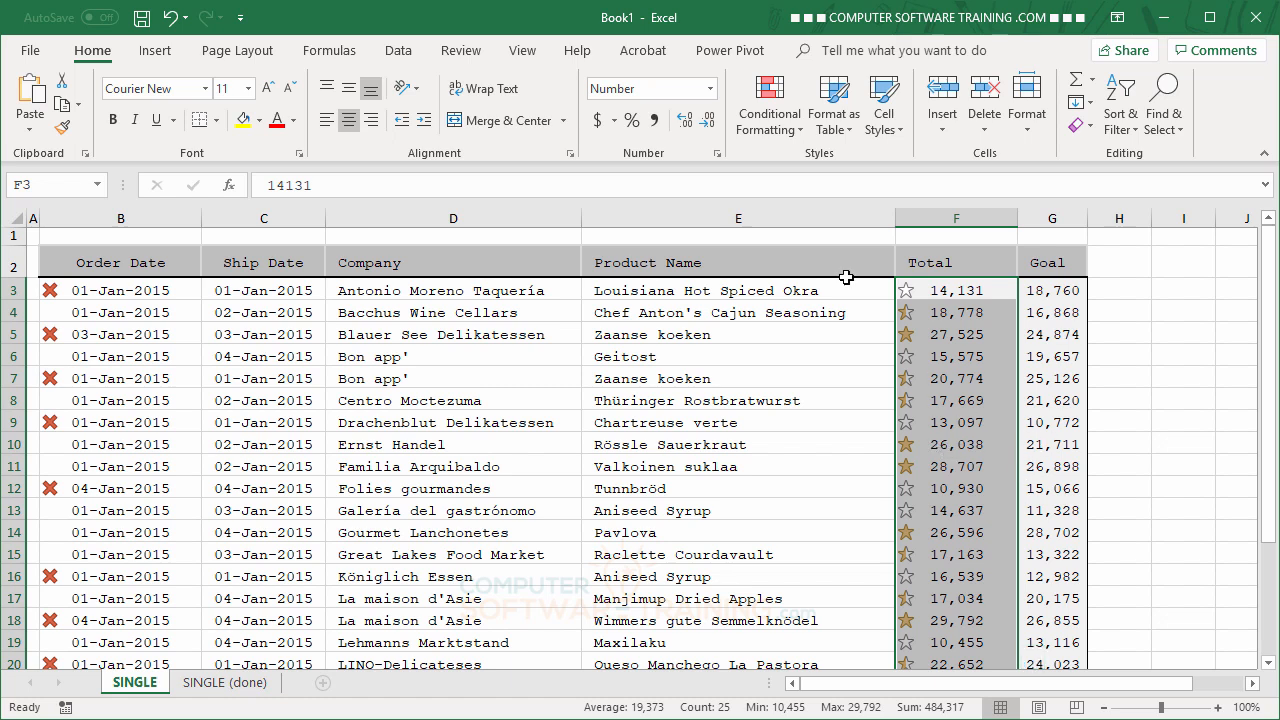
- Edit the star icon set rule so its middle and lowest ranges use No Cell Icon, keeping only the gold star
click(795, 130)
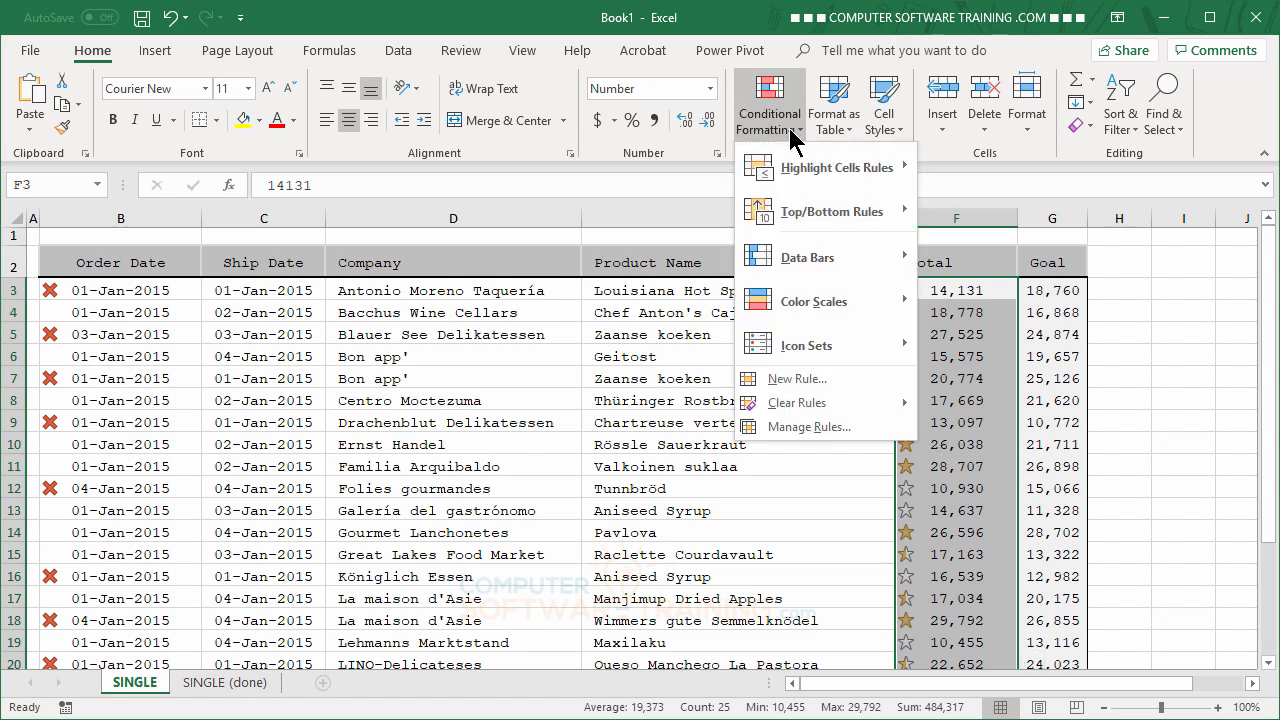
click(805, 428)
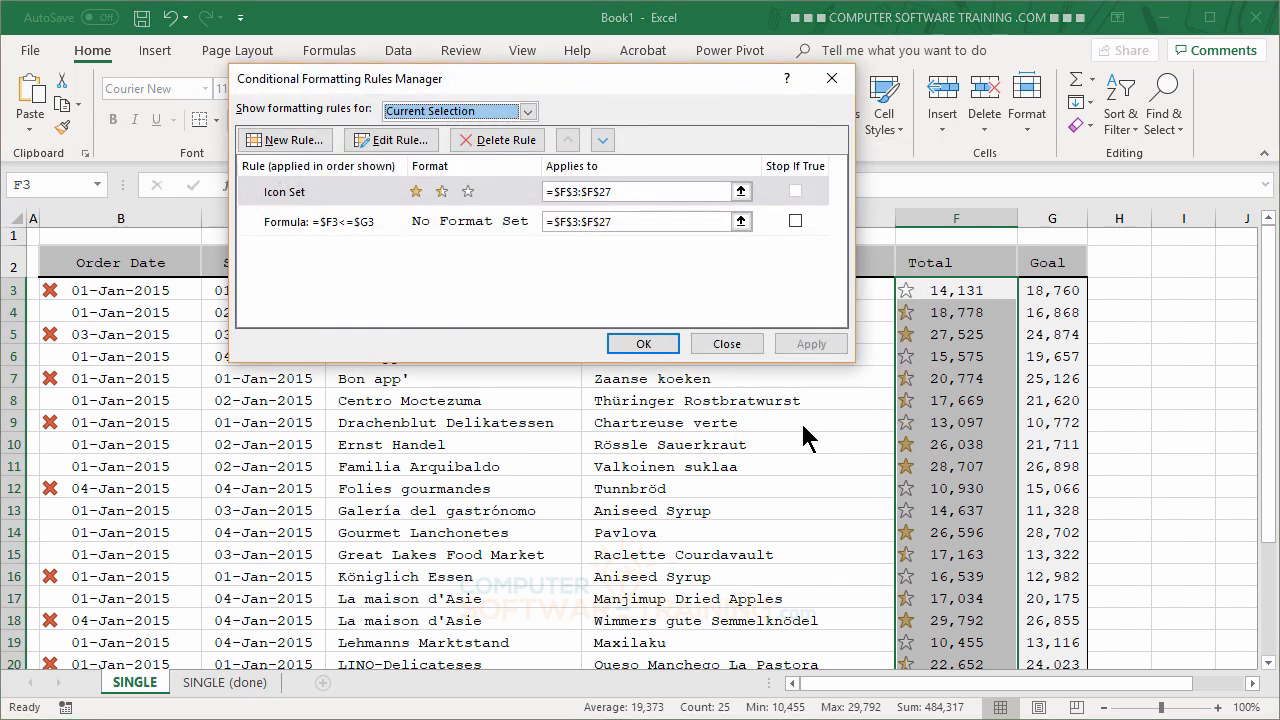
double_click(413, 197)
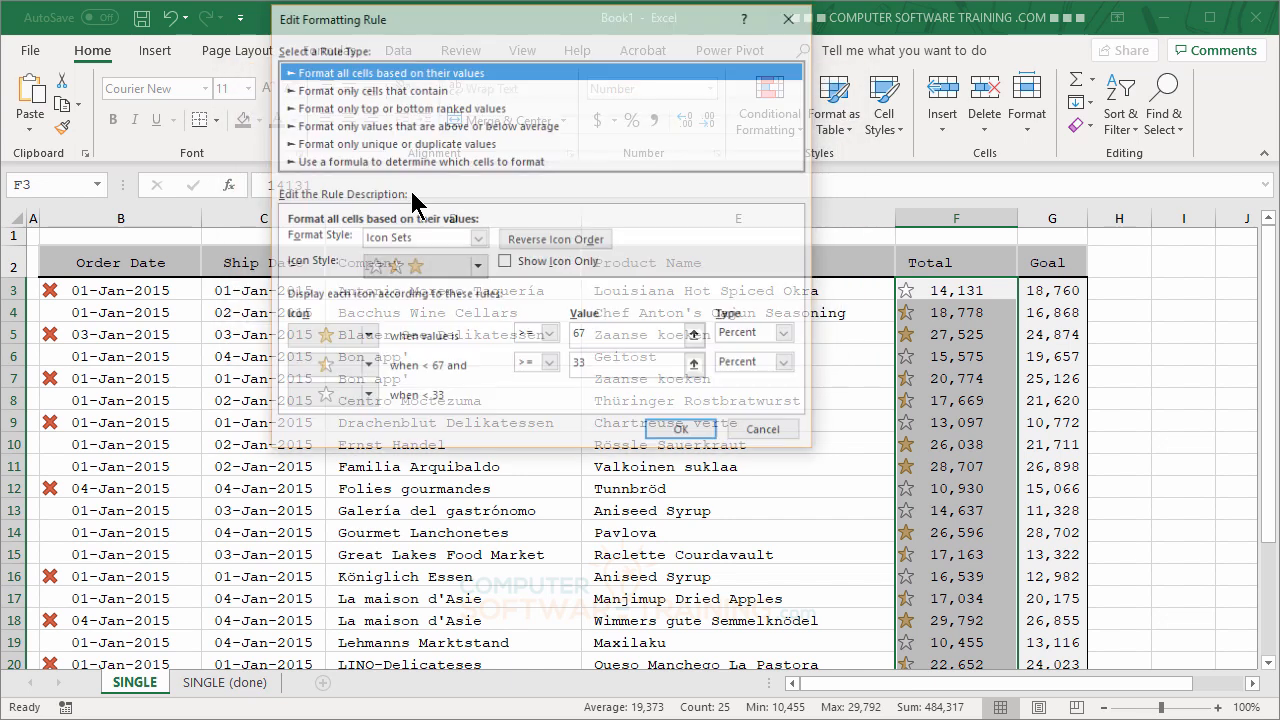
click(366, 367)
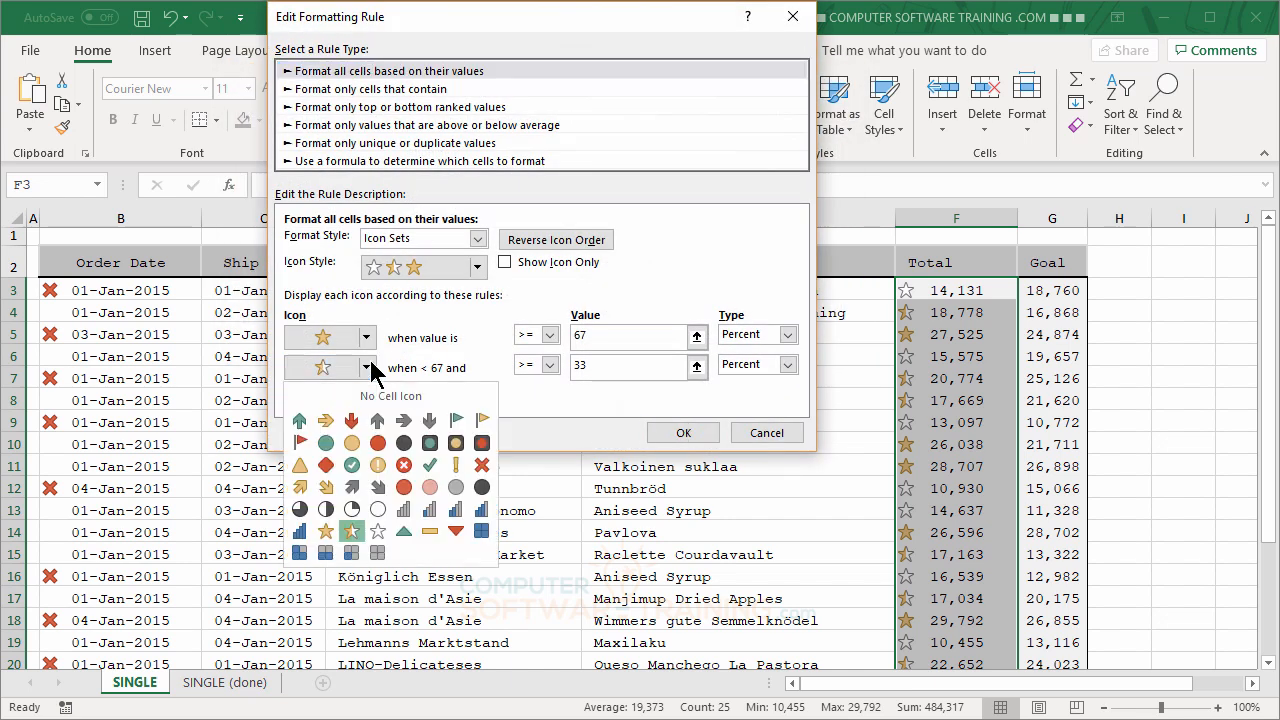
click(371, 397)
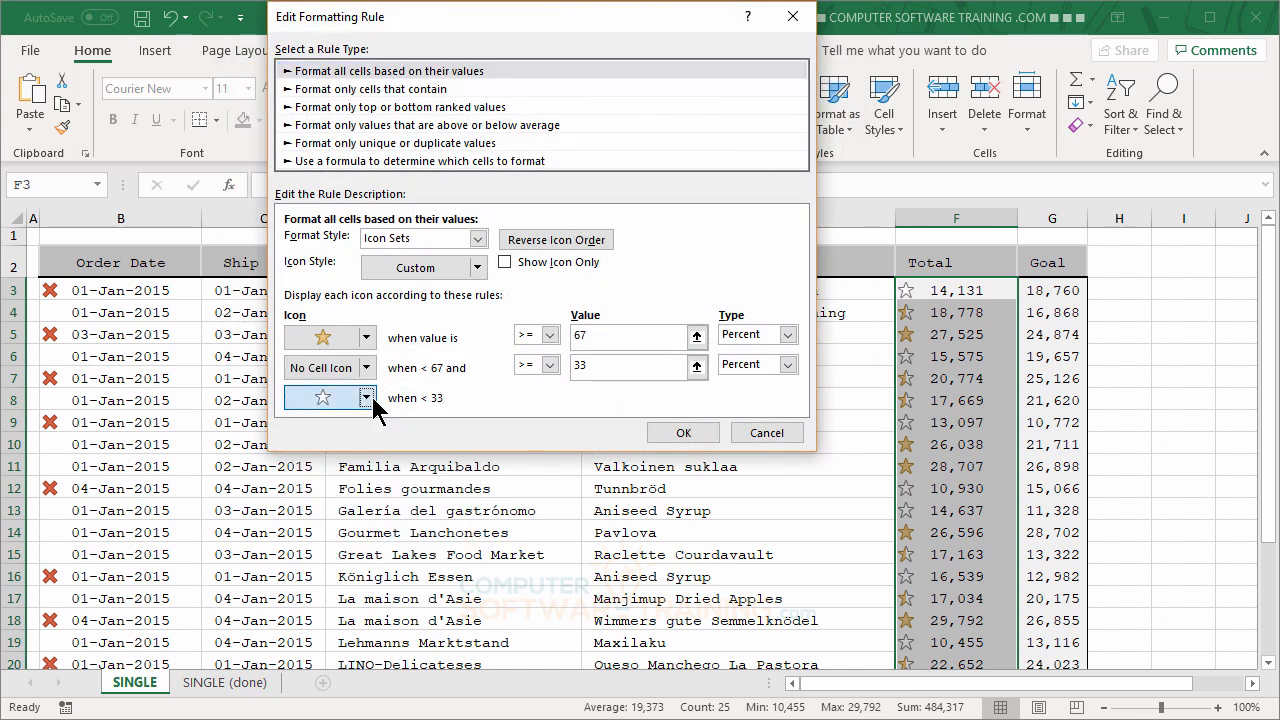
click(370, 395)
click(379, 426)
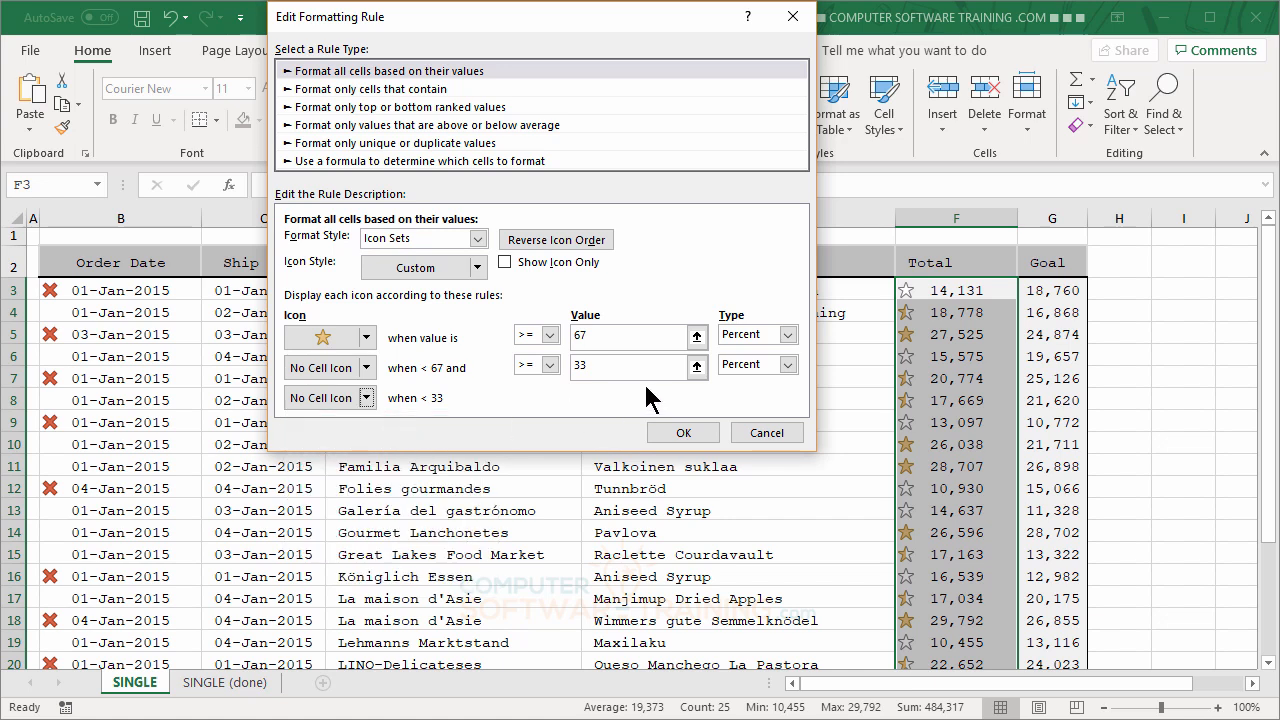
- Set both star rule thresholds to type Number with value 0 and accept the edited rule
click(788, 335)
click(782, 352)
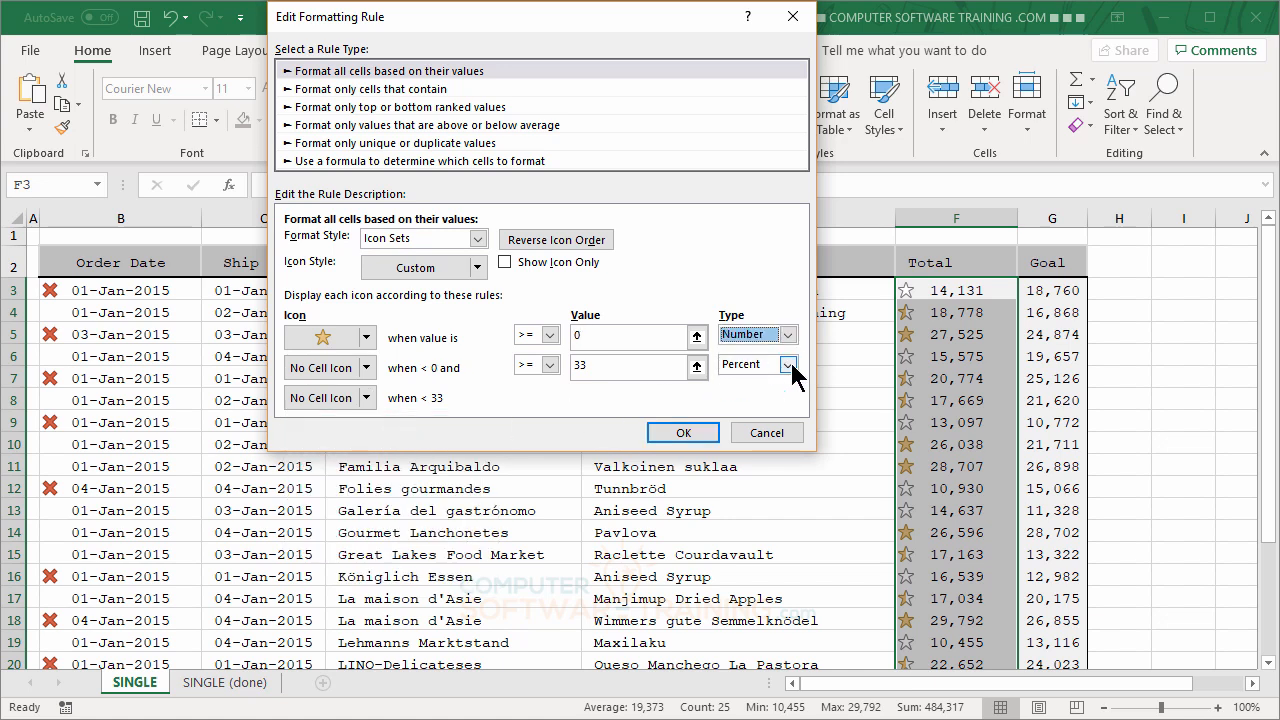
click(788, 365)
click(759, 384)
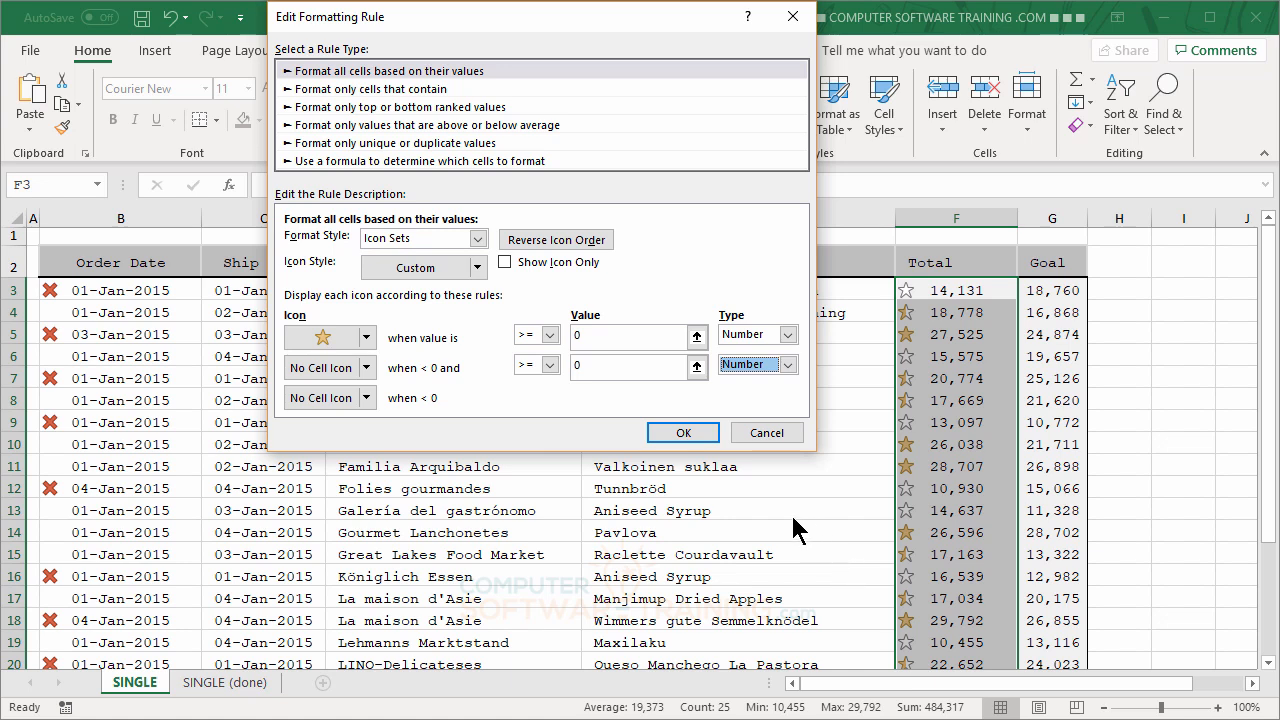
click(684, 433)
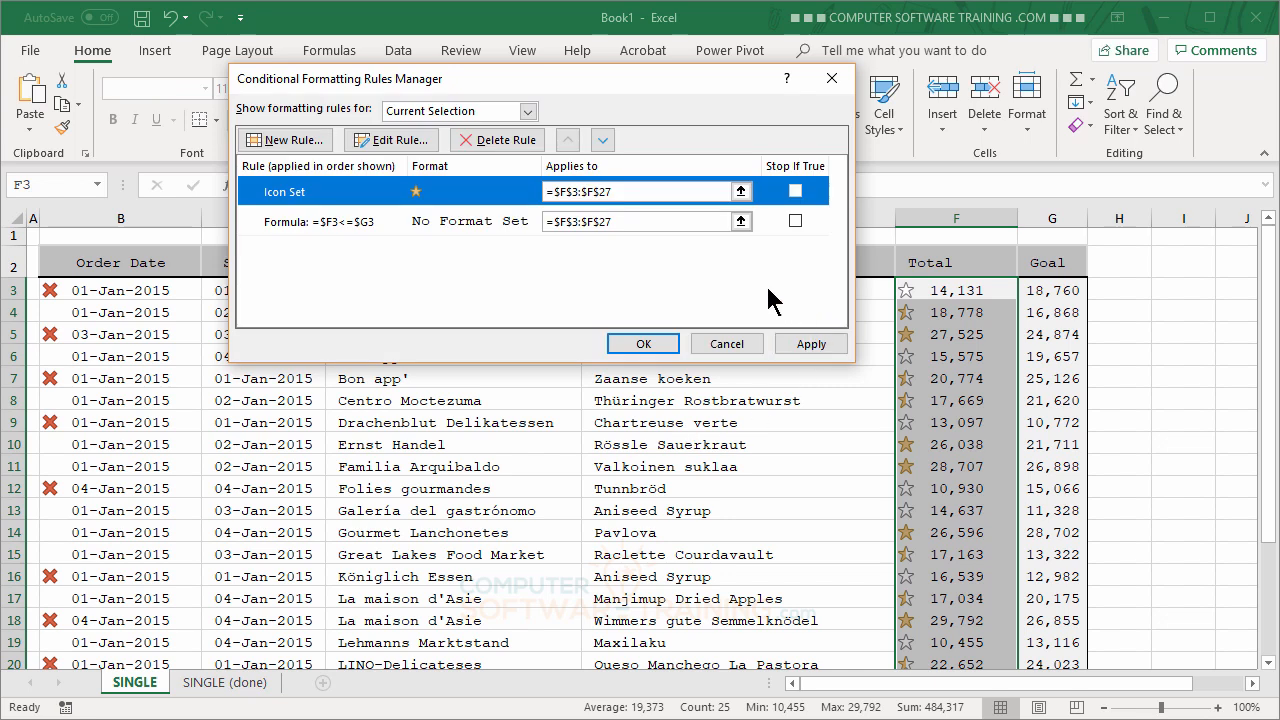
- Move the =$F3<=$G3 rule above the icon set, turn on its Stop If True, and apply the rules
click(372, 223)
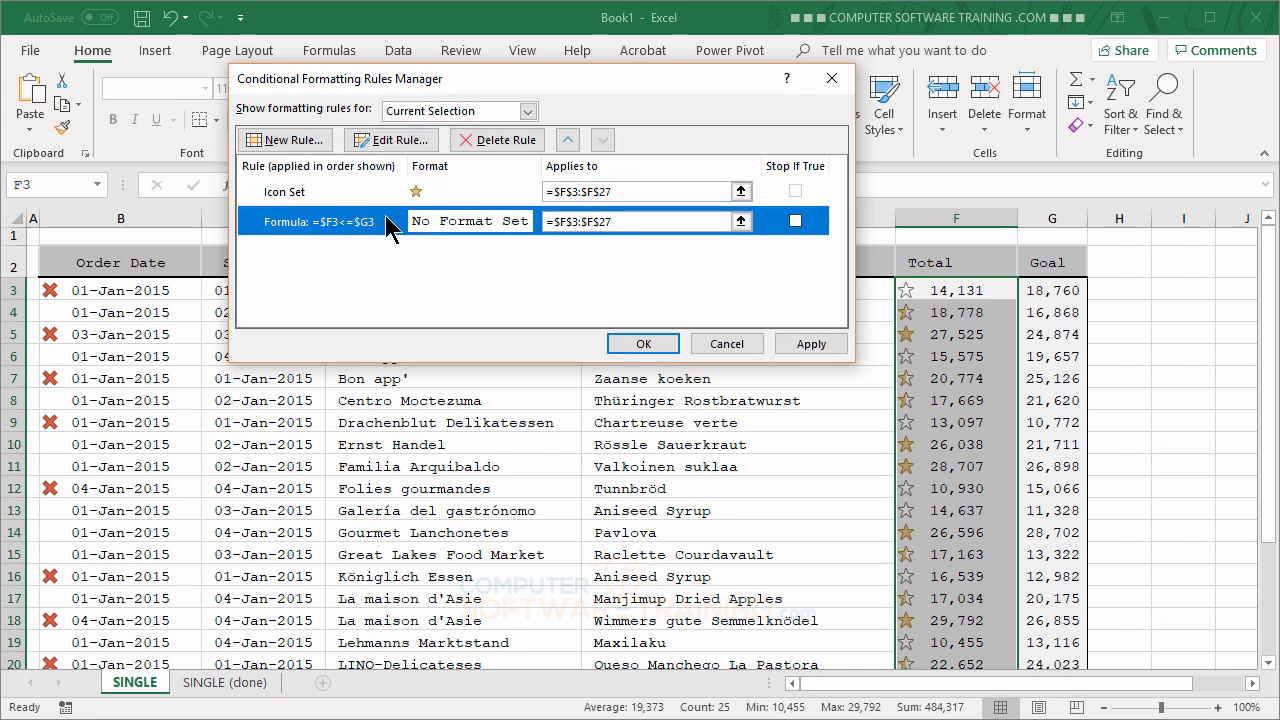
click(569, 140)
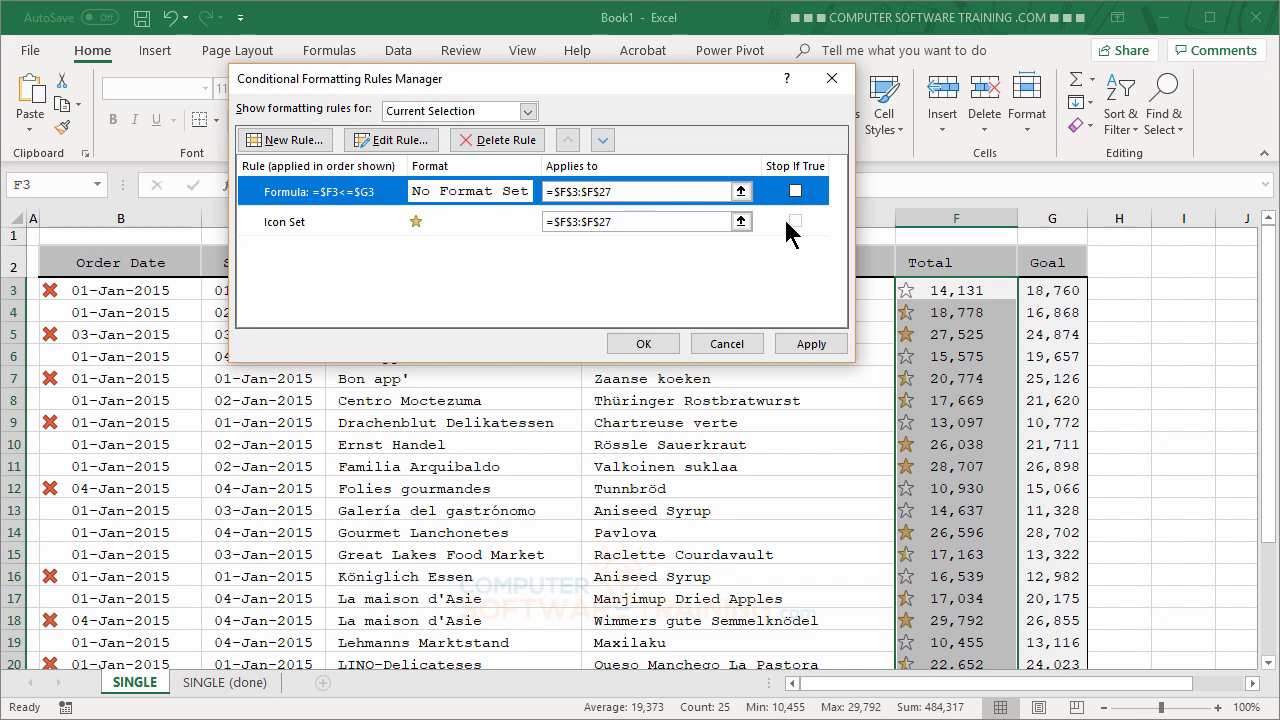
click(799, 191)
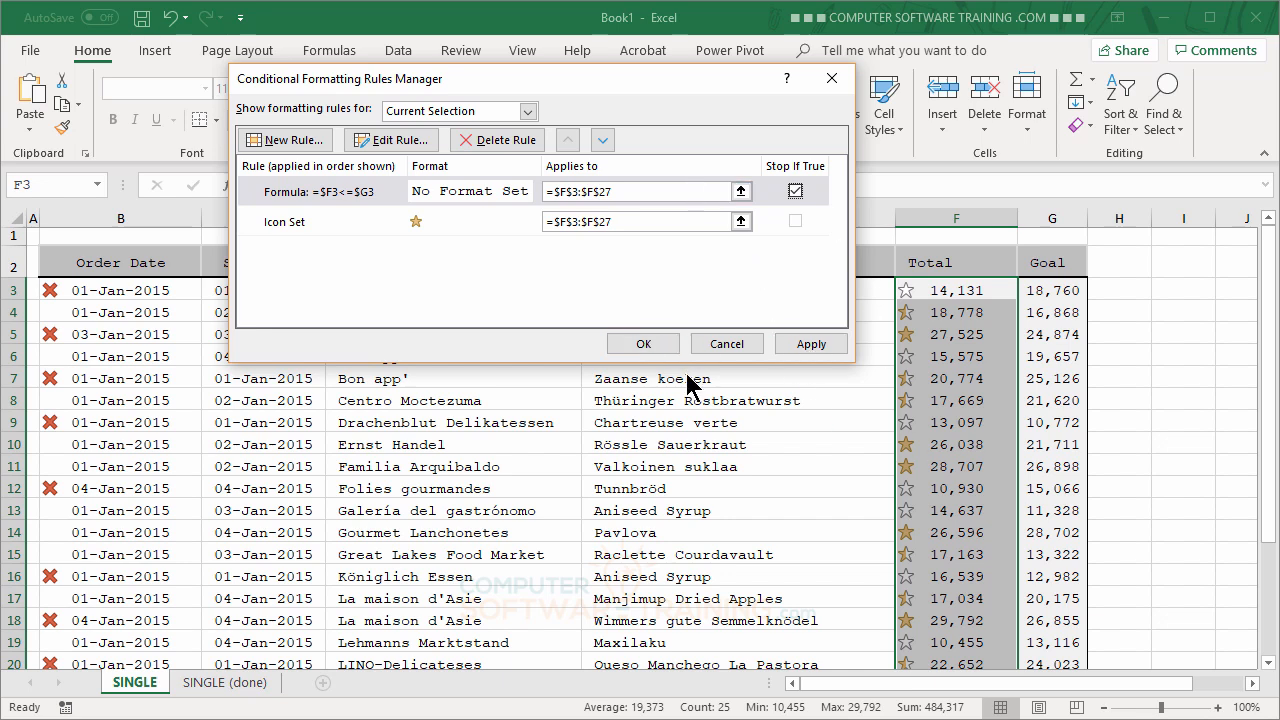
click(809, 345)
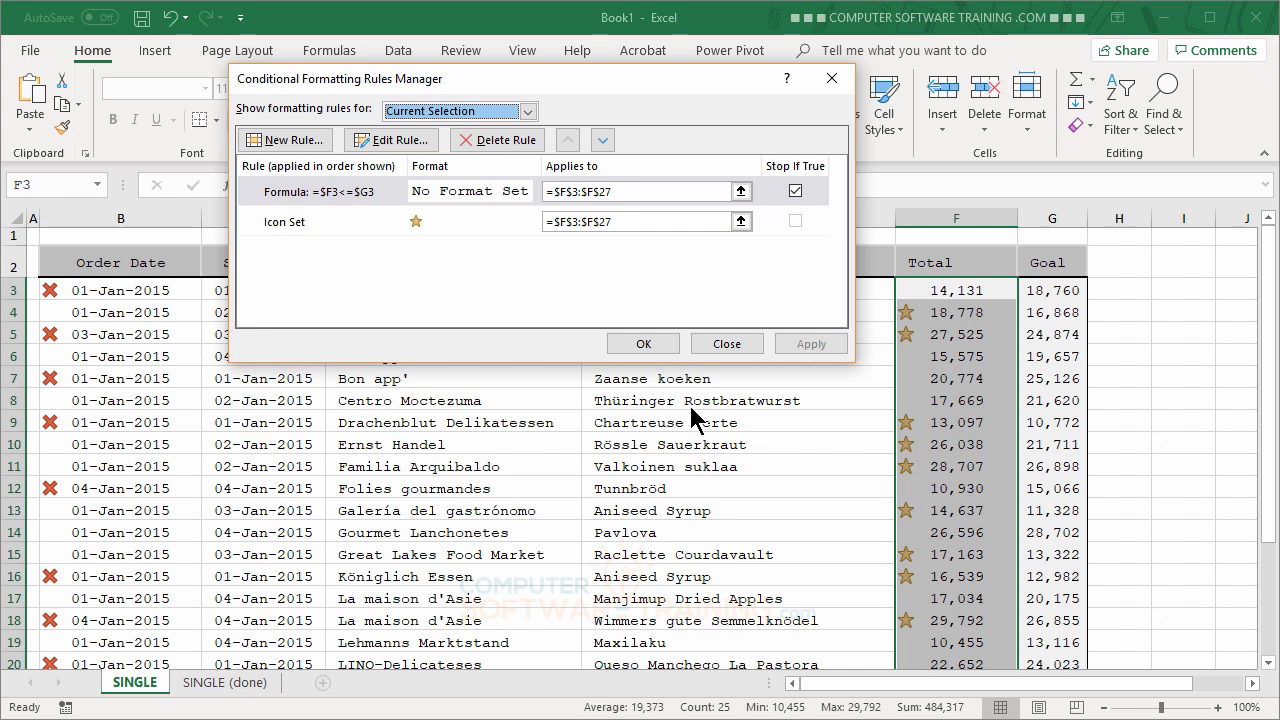
click(645, 344)
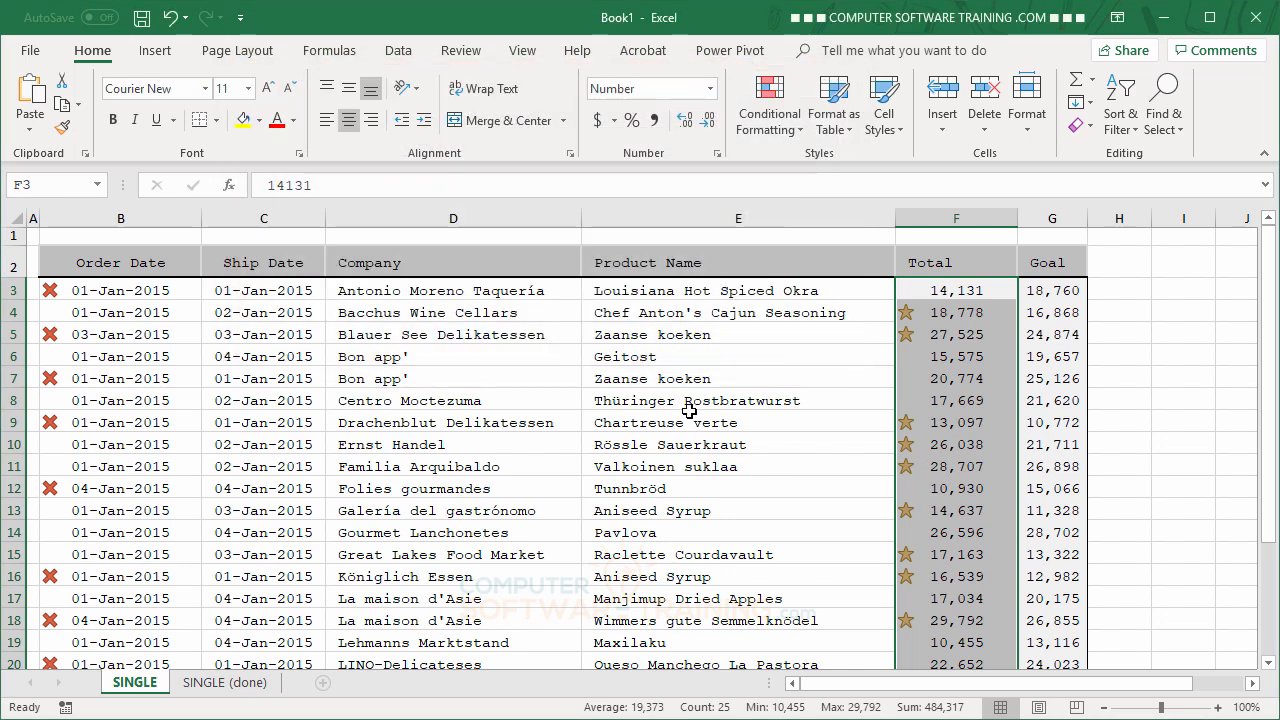
click(705, 440)
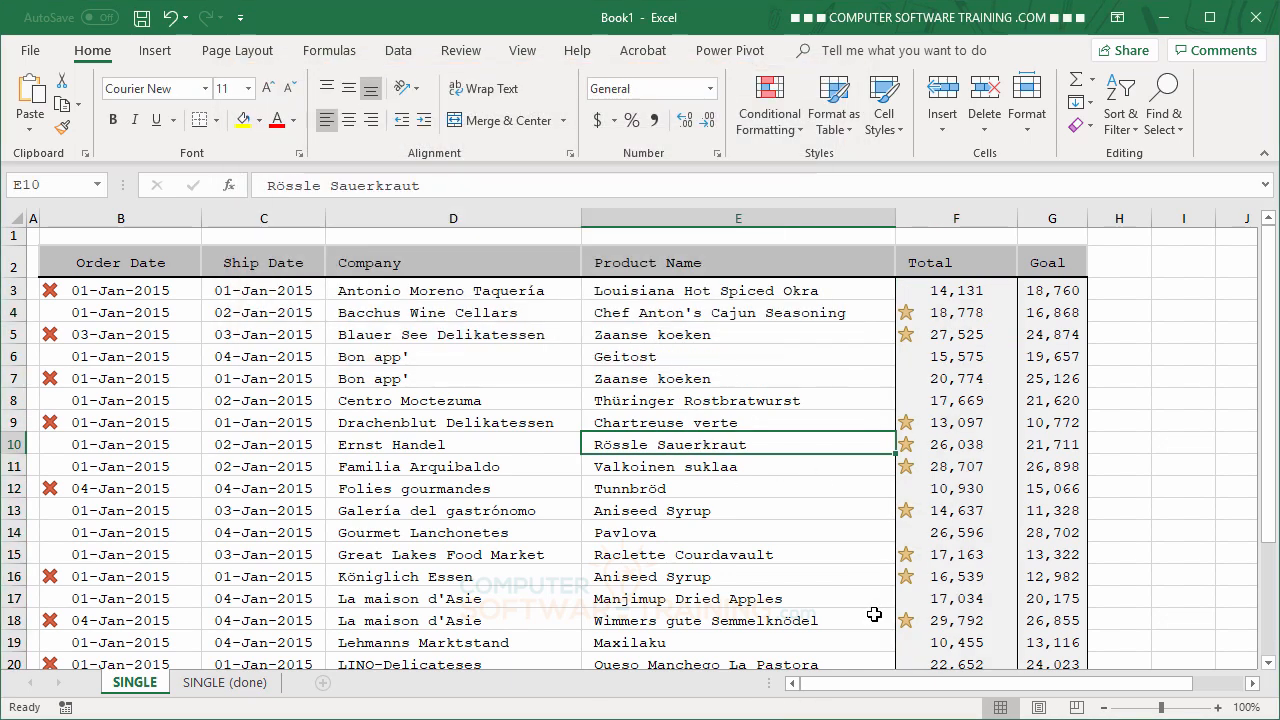
- Change the goal in G7 to 19000 to test the star formatting
click(1050, 381)
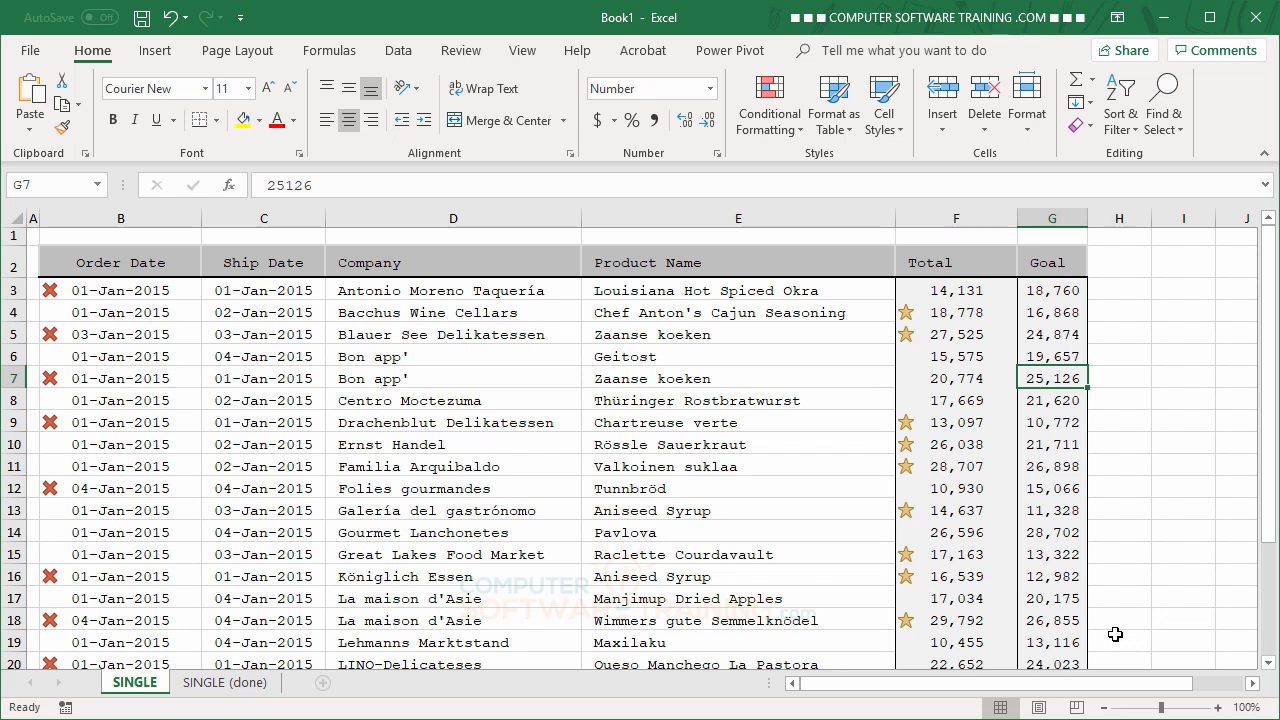
text(19000)
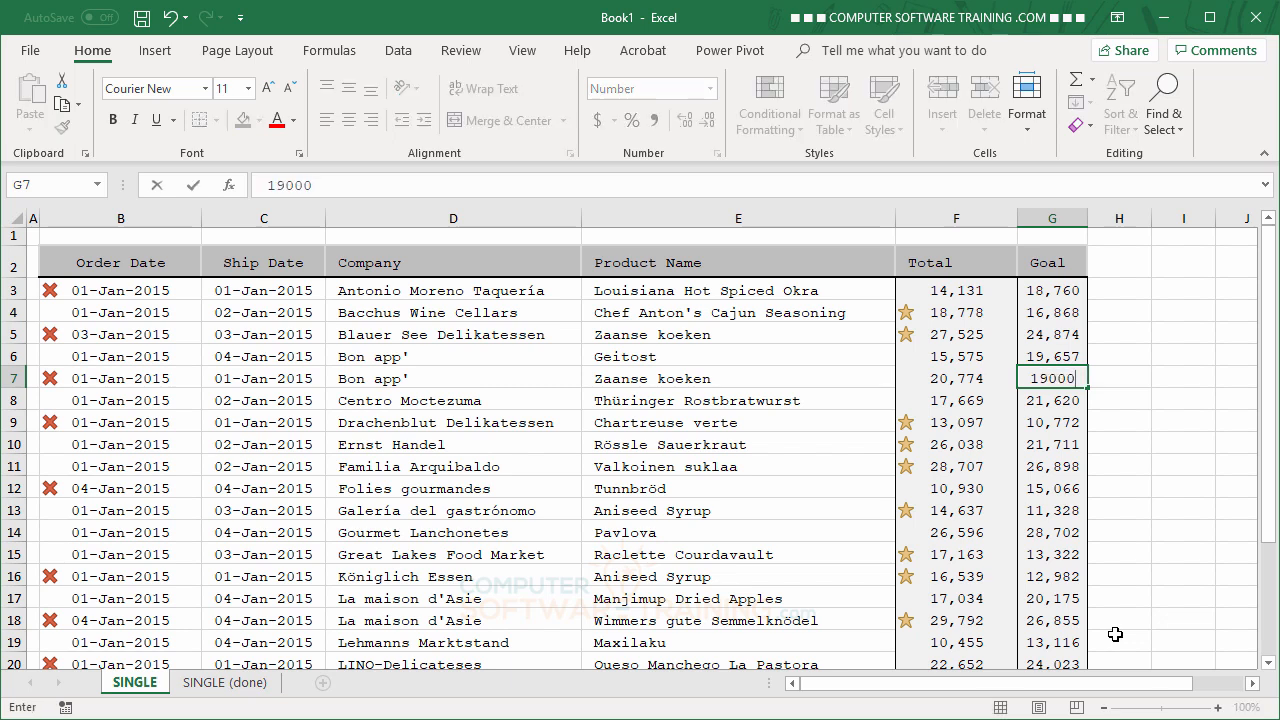
key(Return)
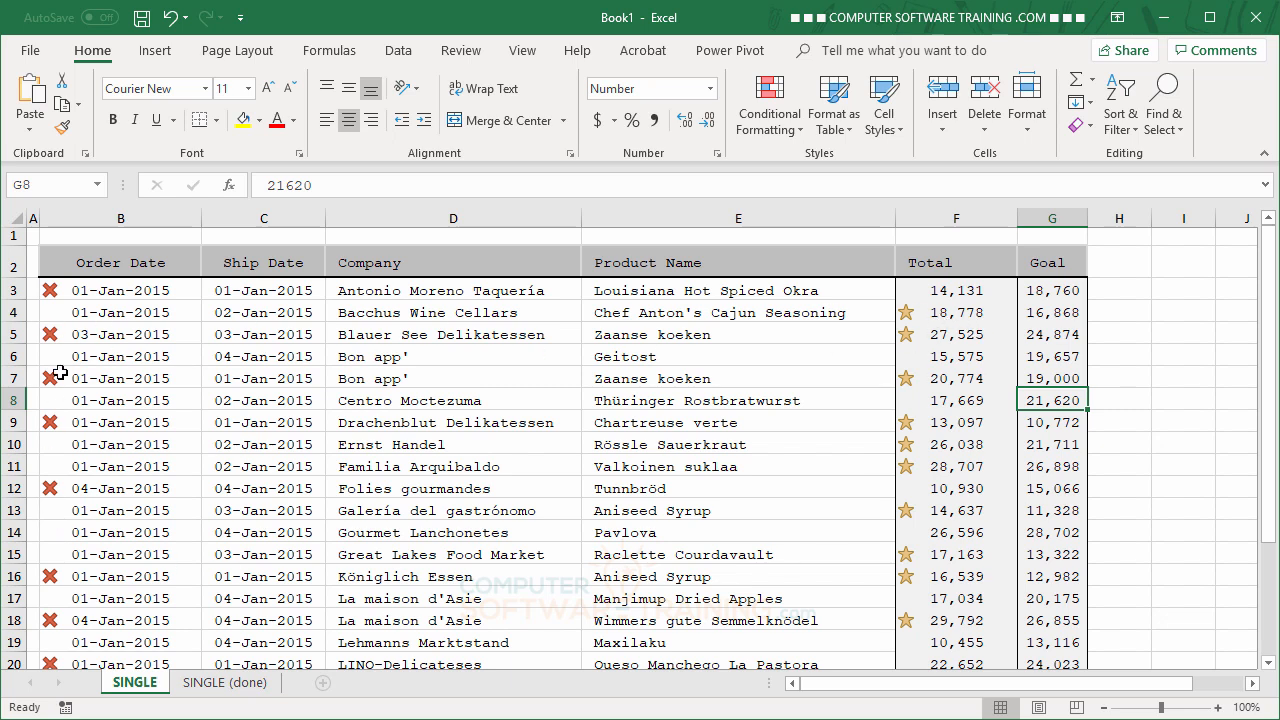
- Replace the red cross with the green check mark in the Order Date icon set rule and apply the change
click(99, 334)
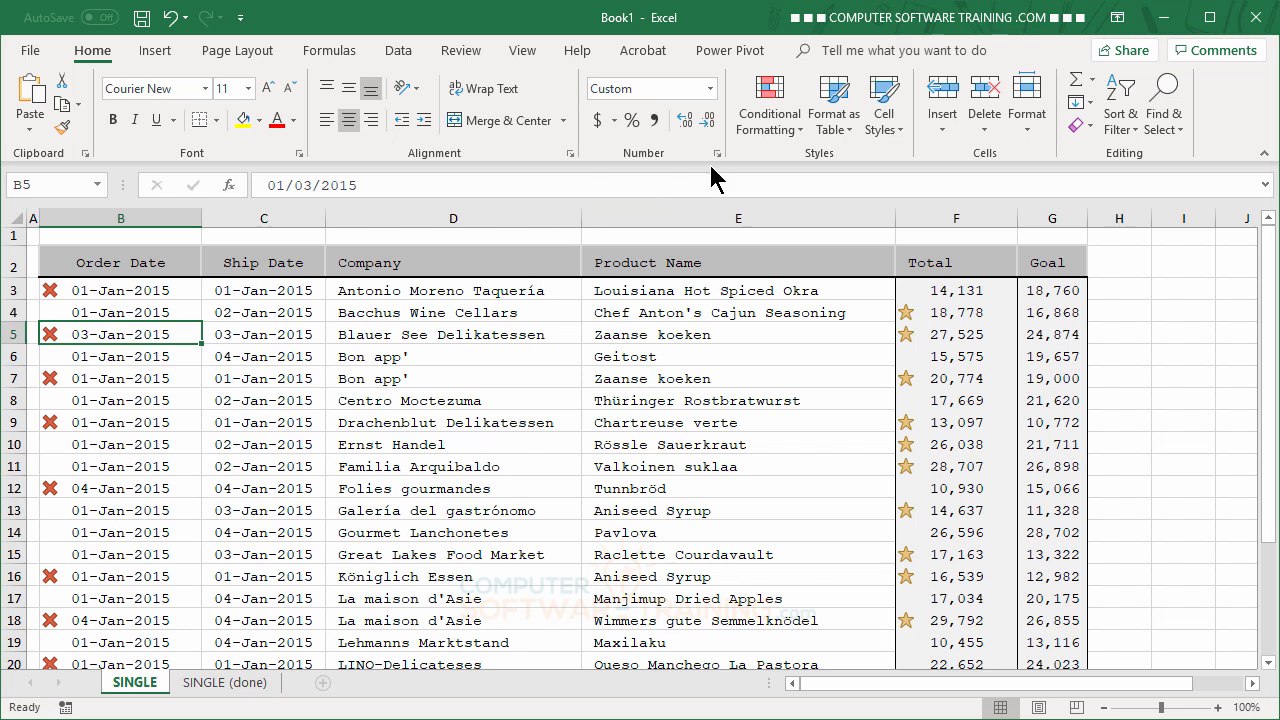
click(767, 130)
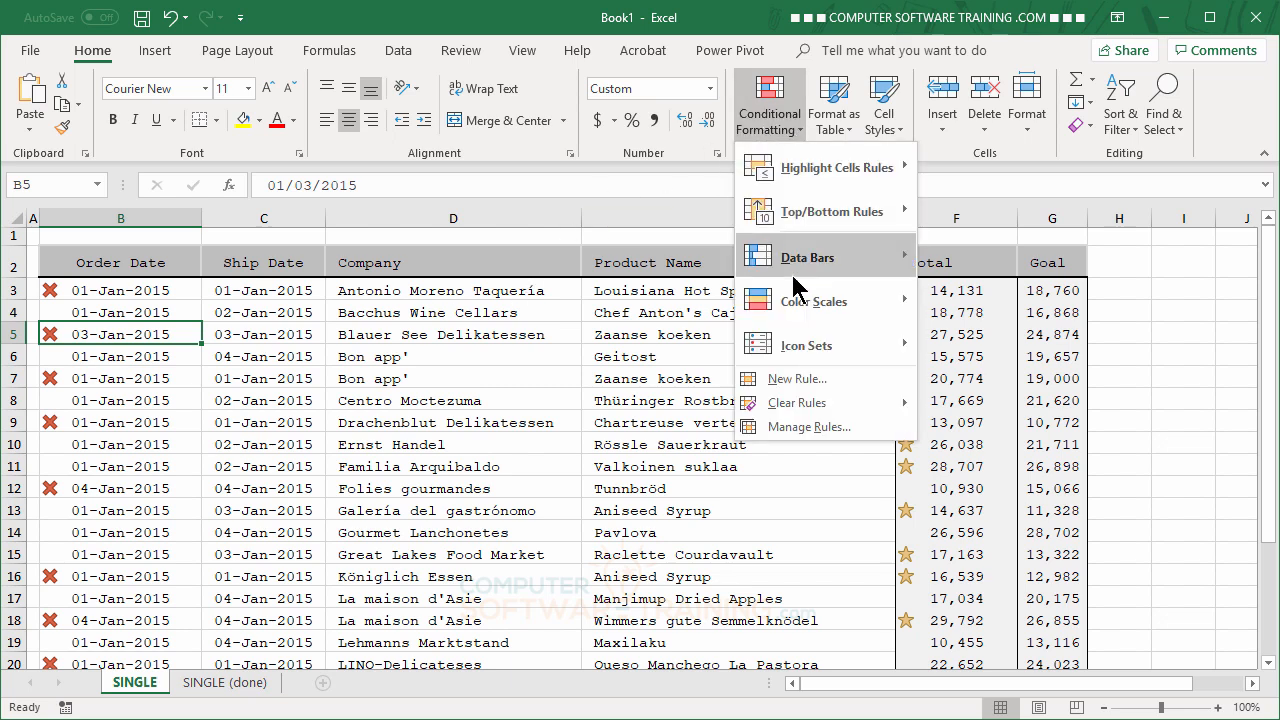
click(801, 427)
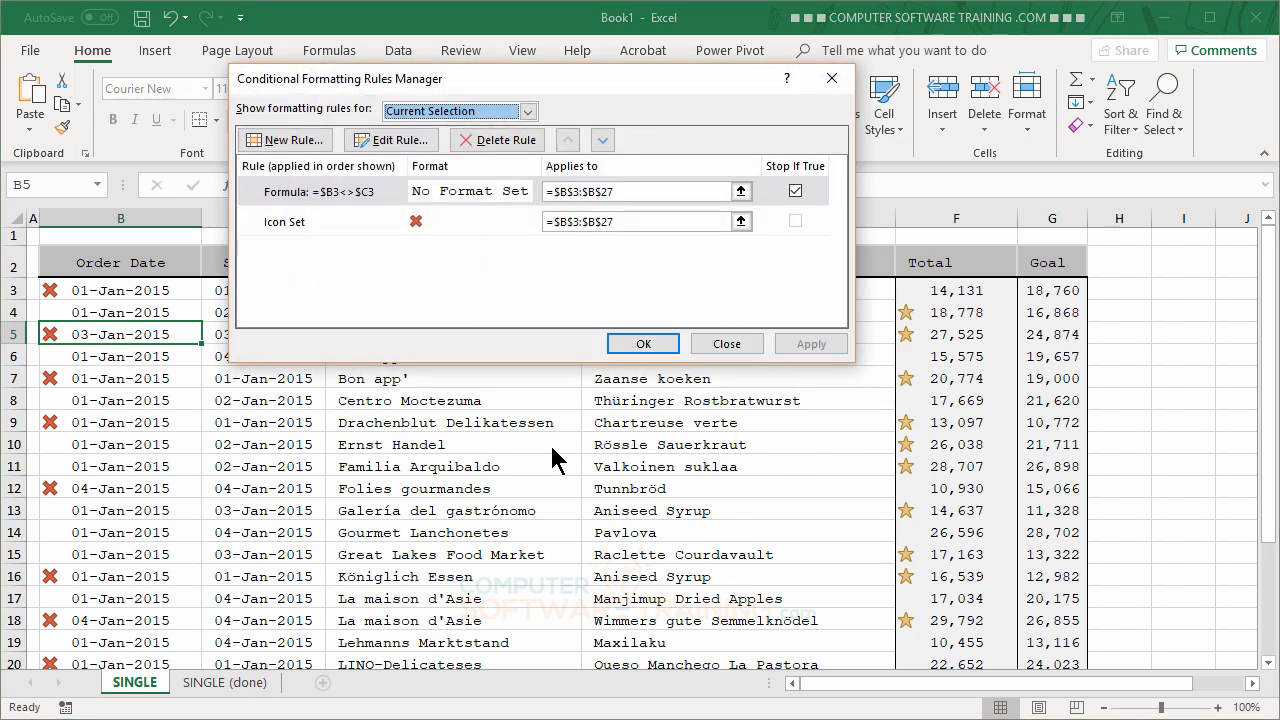
double_click(310, 237)
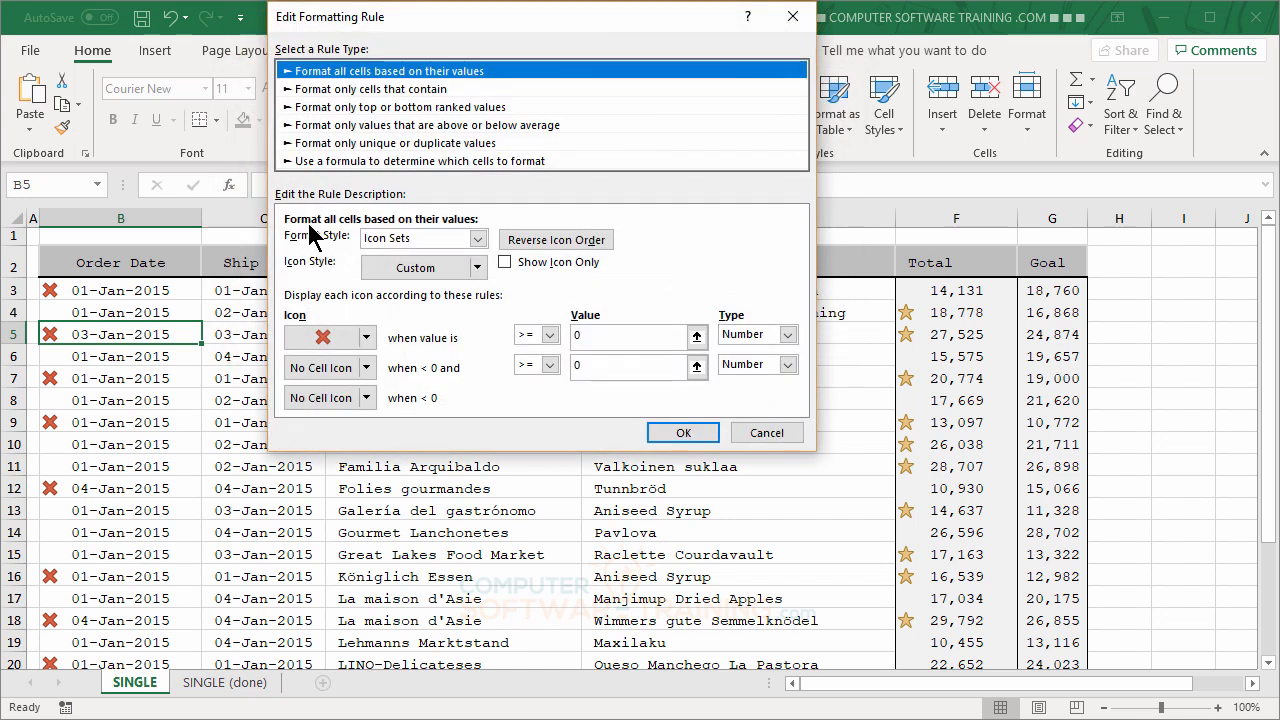
click(366, 337)
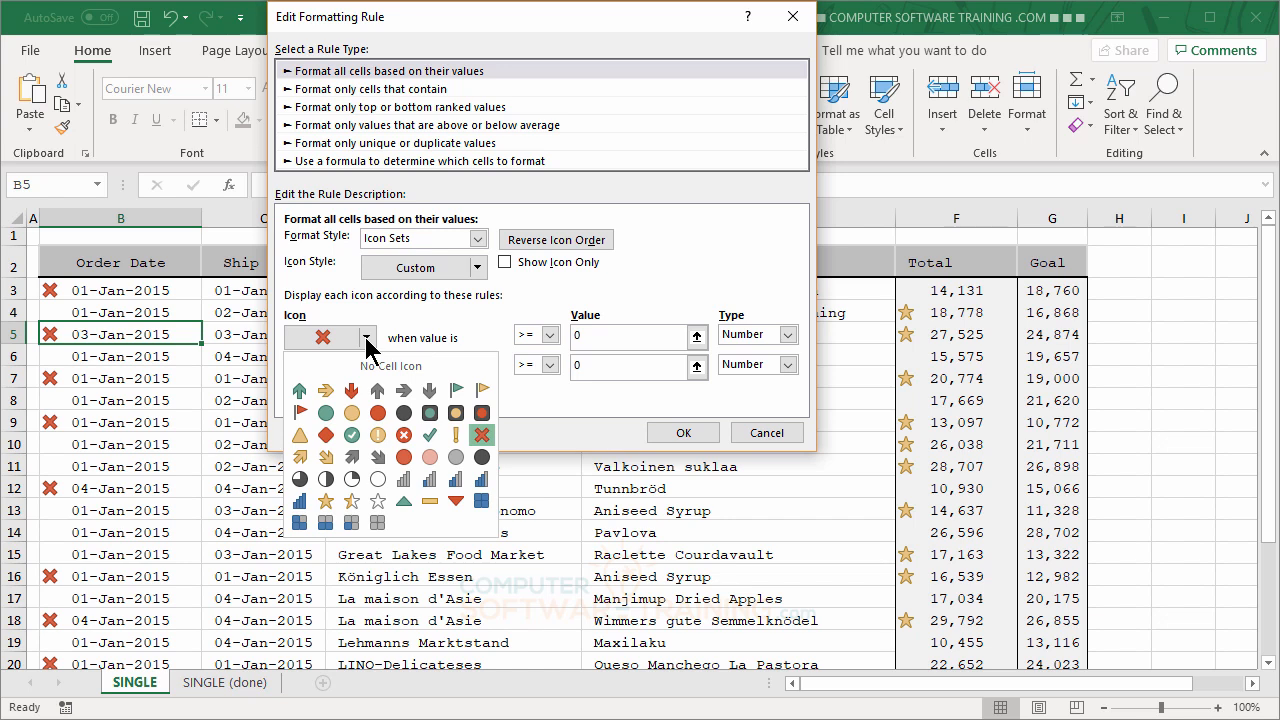
click(430, 432)
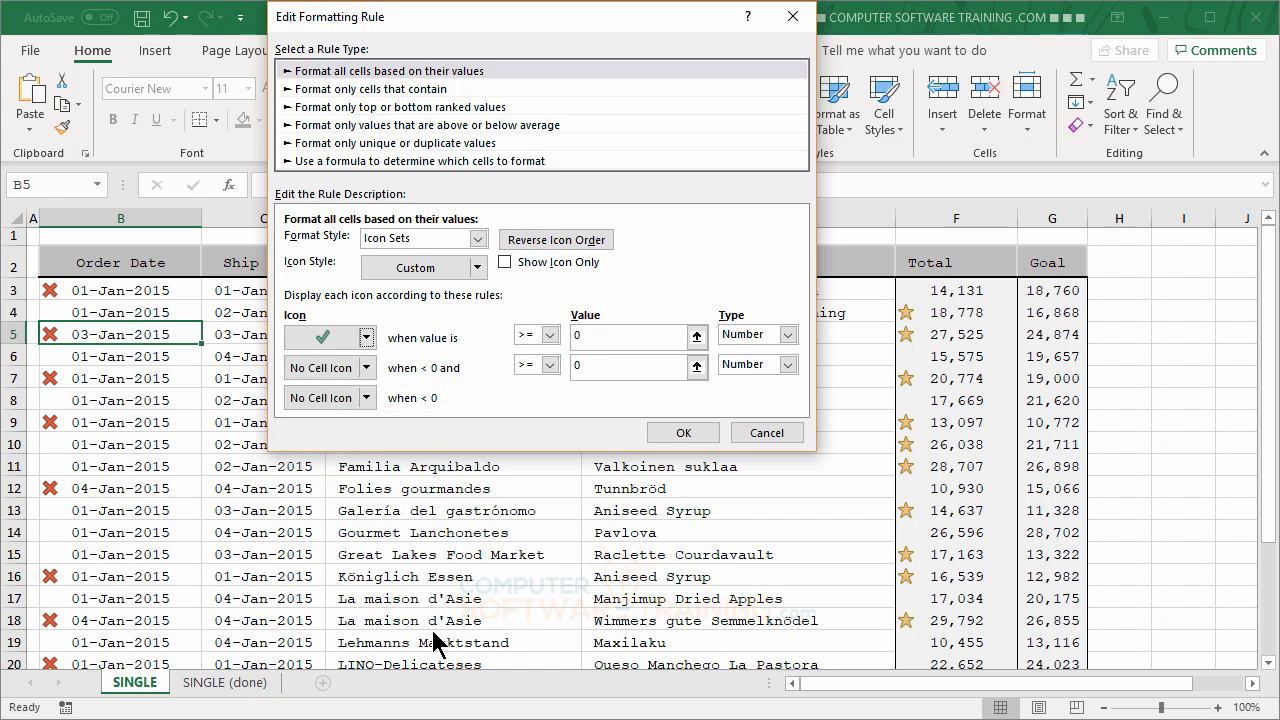
click(673, 432)
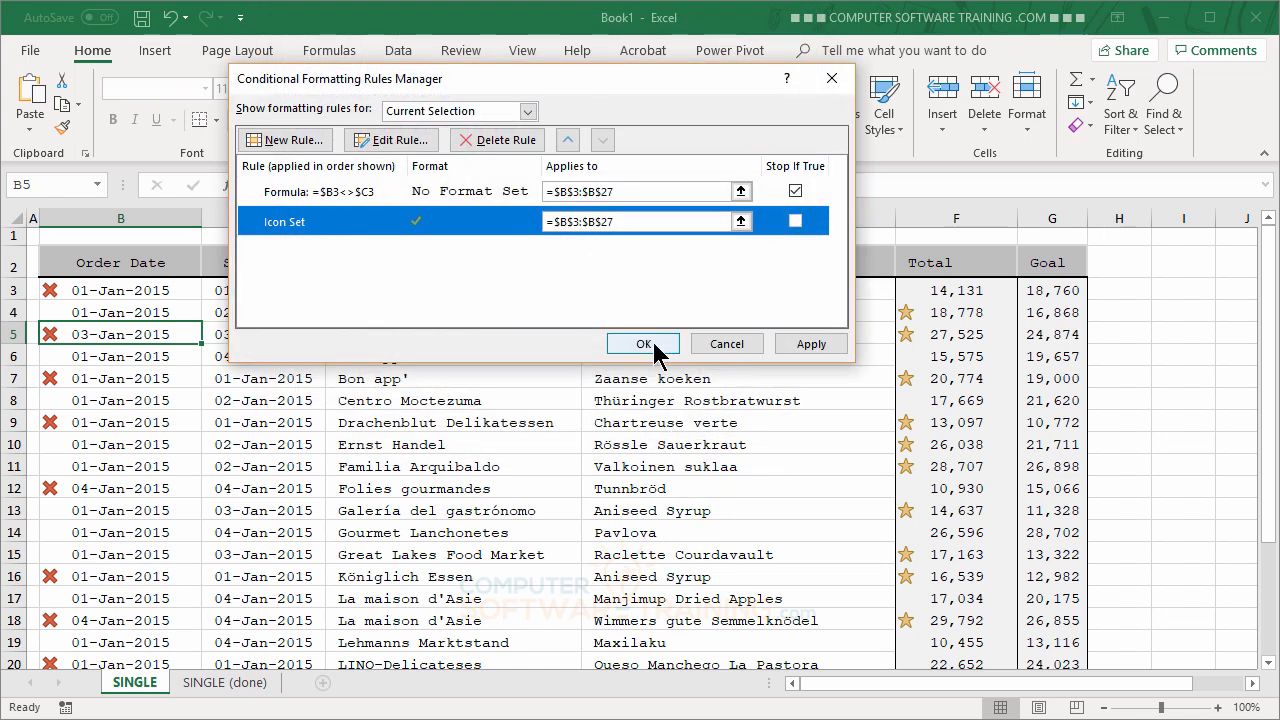
click(655, 344)
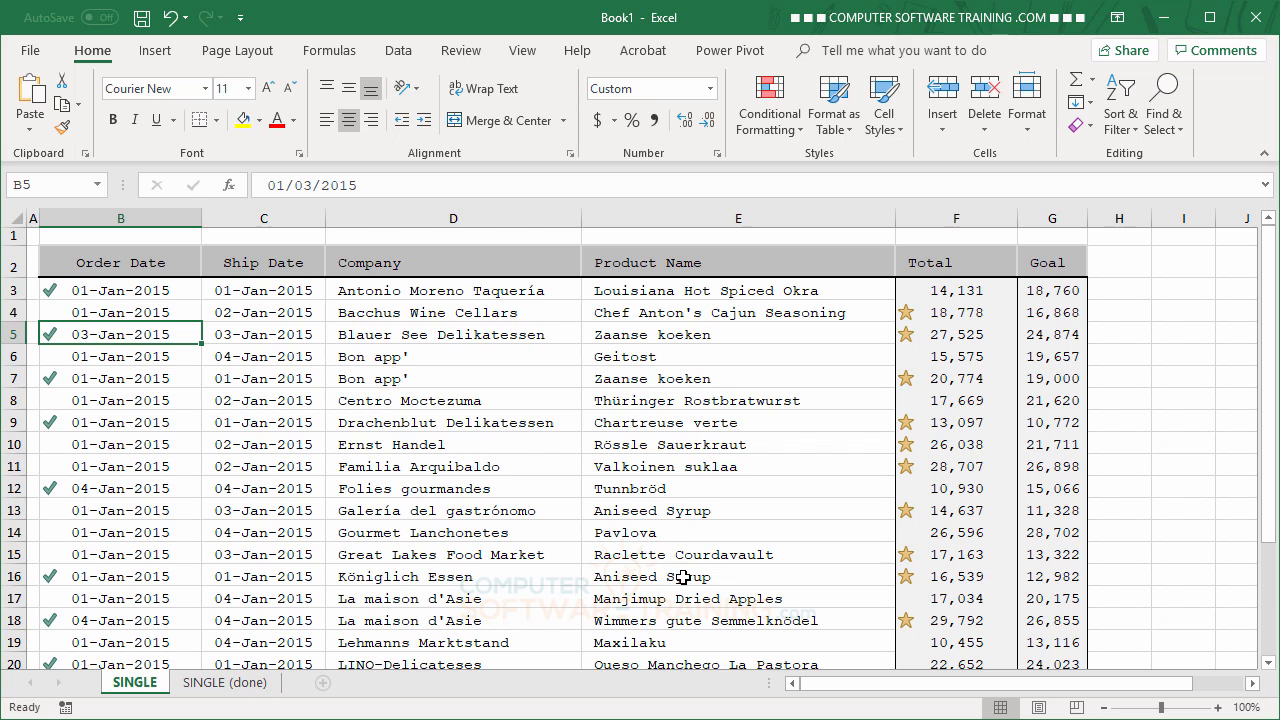